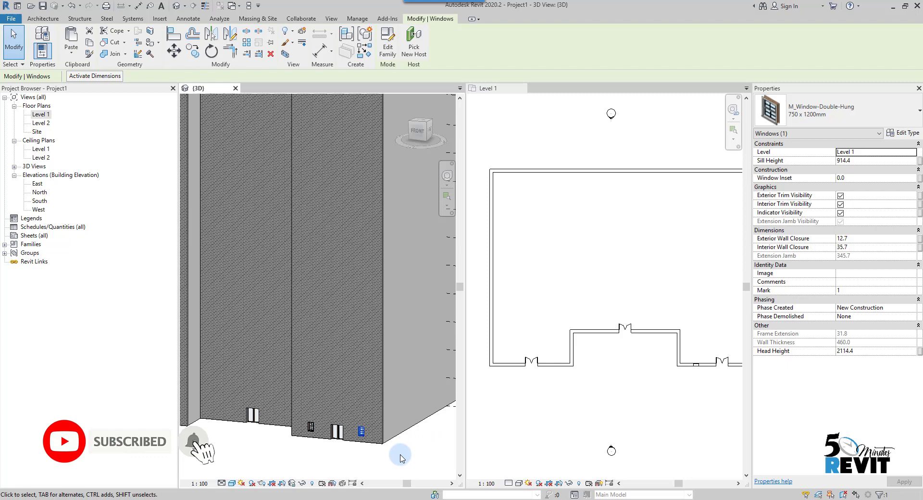
Copy the ground-floor window between the double door and the building corner and paste it aligned to Level 2 through Level 19.
middle_drag(411, 446, 383, 417)
scroll(346, 422, up, 1)
scroll(344, 420, up, 2)
click(344, 438)
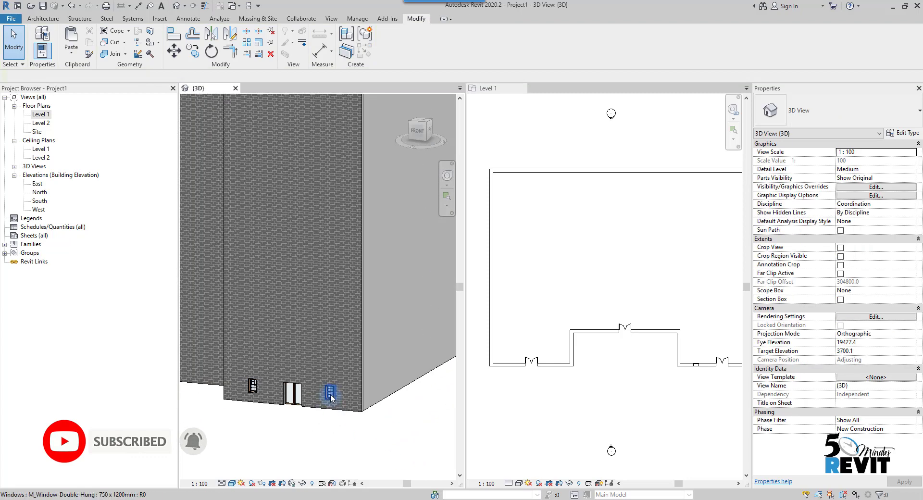
click(331, 393)
scroll(344, 397, down, 3)
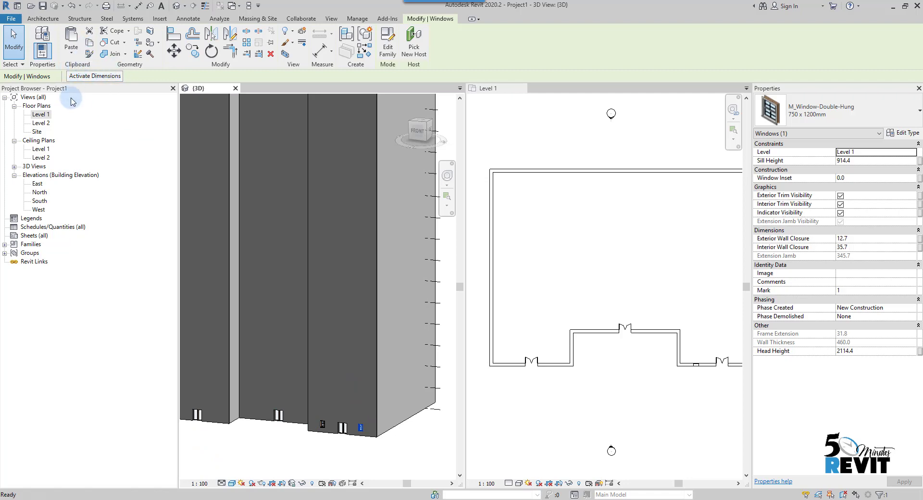
click(72, 55)
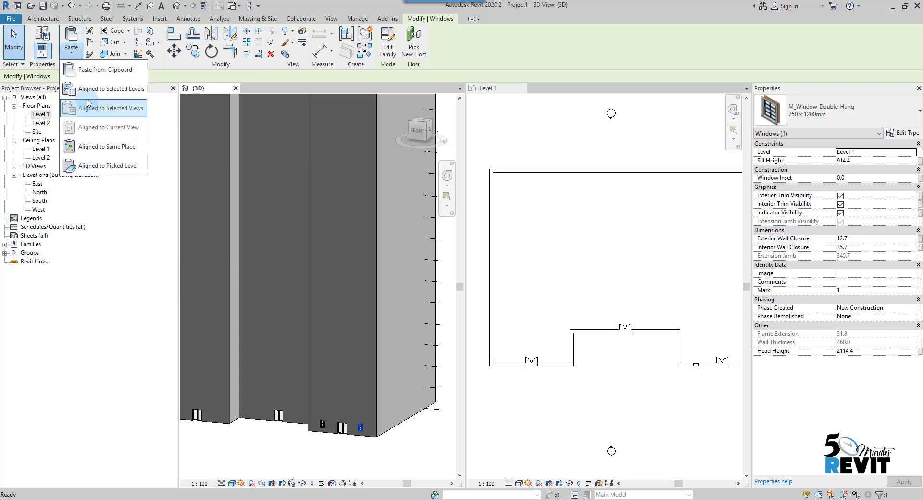
click(116, 93)
drag(452, 181, 451, 100)
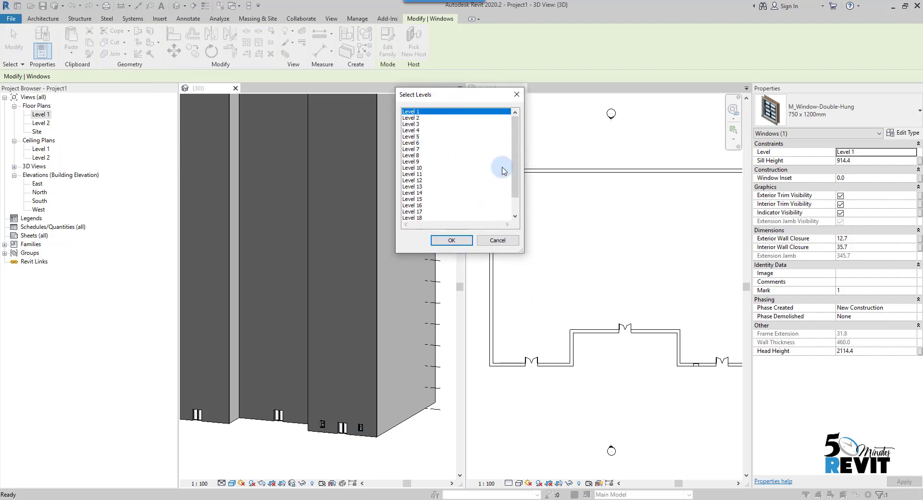
drag(516, 165, 513, 130)
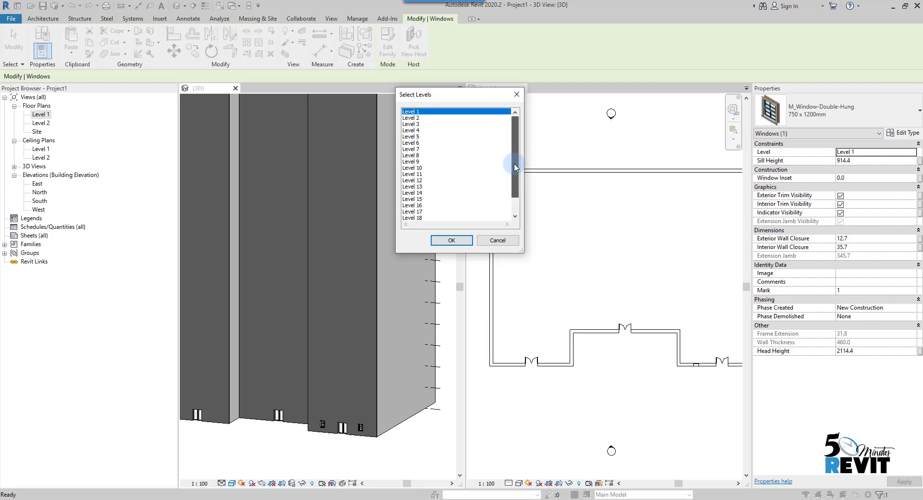
drag(516, 167, 513, 128)
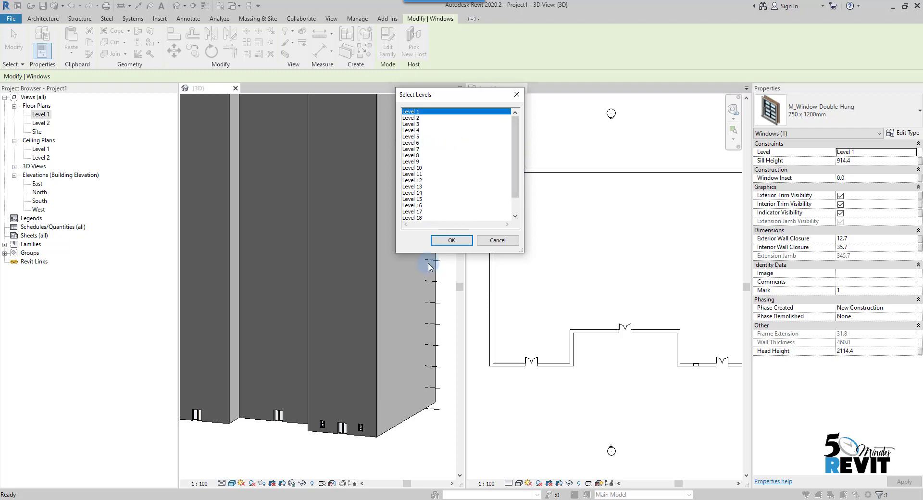
click(412, 118)
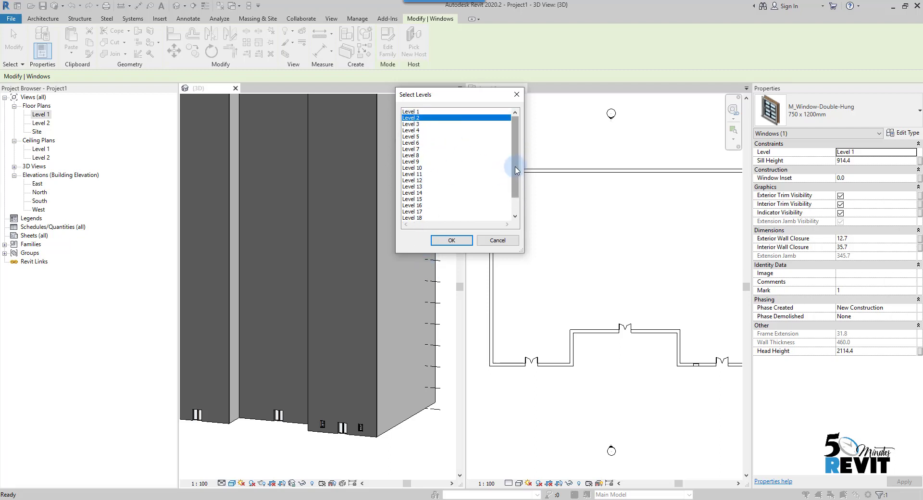
drag(517, 169, 518, 196)
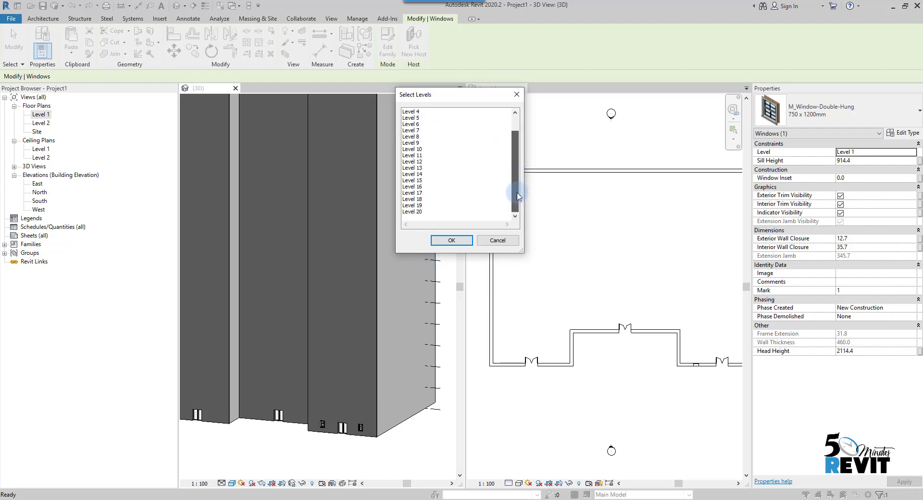
shift+click(417, 205)
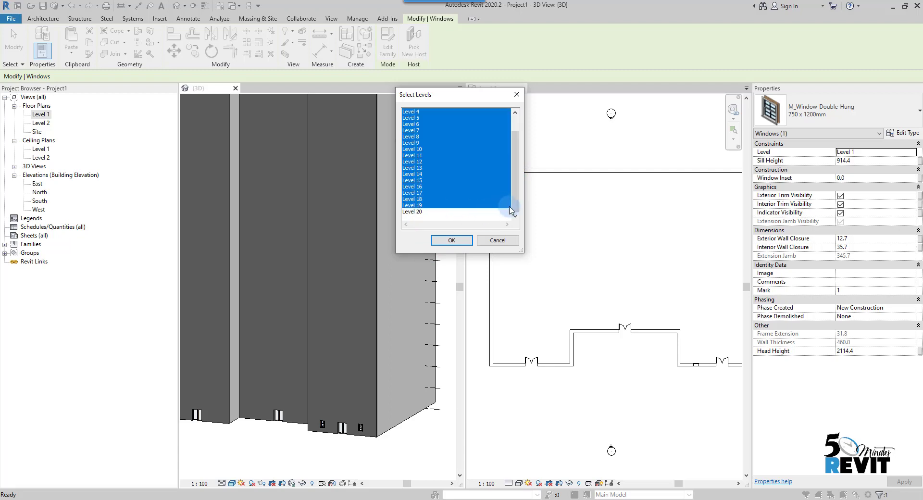
click(452, 240)
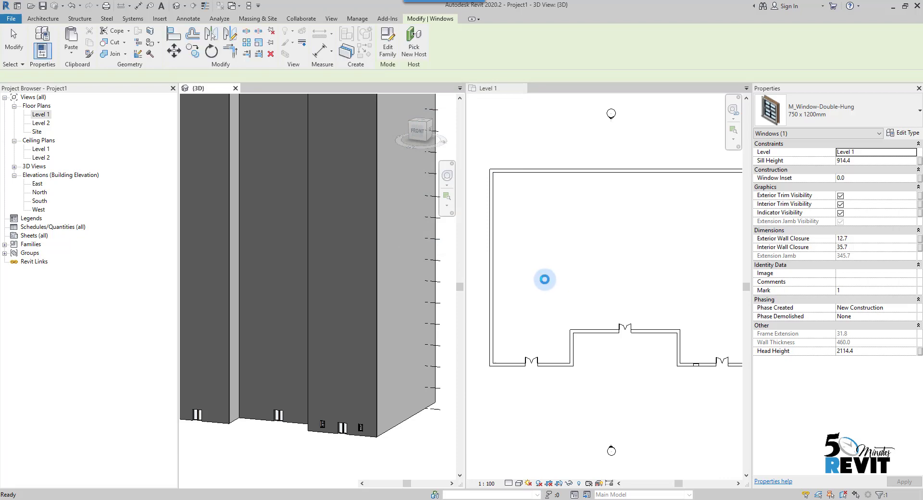
Examine the pasted column of windows along the full height of the front facade in the 3D view.
scroll(361, 158, up, 2)
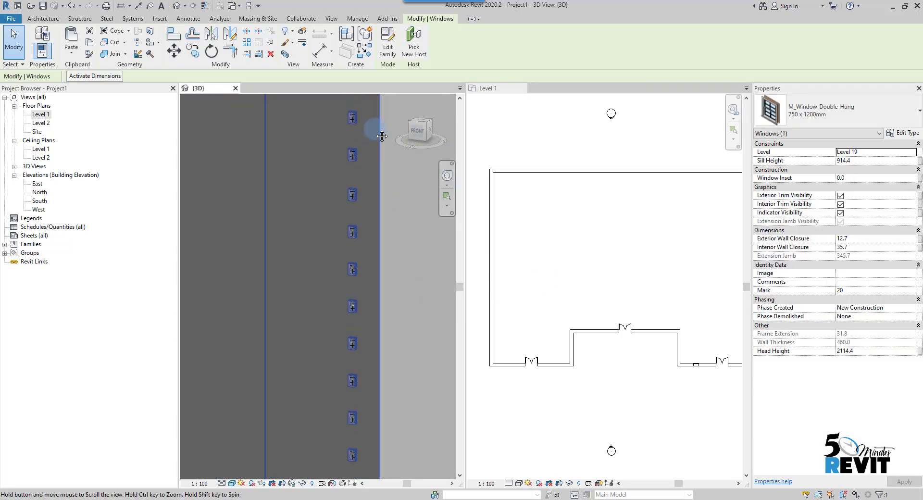
scroll(371, 280, up, 2)
scroll(357, 278, down, 4)
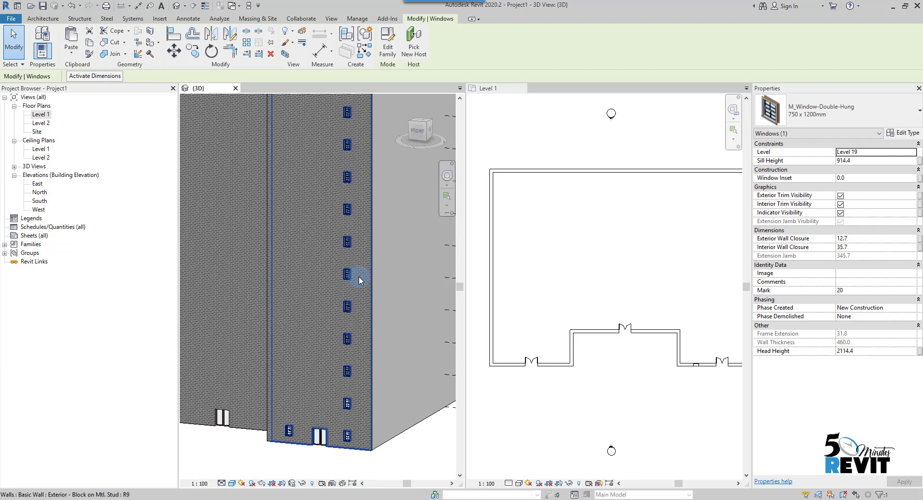
scroll(340, 155, up, 3)
scroll(351, 201, up, 4)
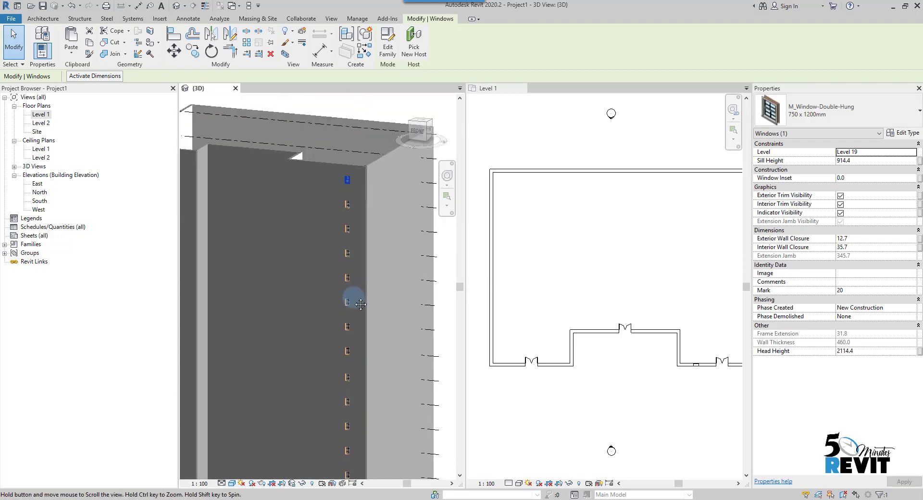
scroll(347, 214, down, 3)
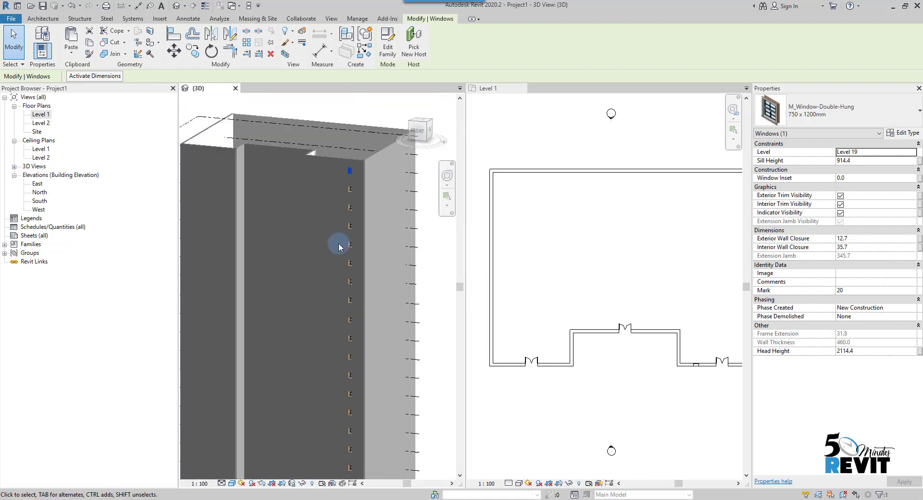
scroll(345, 181, down, 2)
scroll(323, 356, up, 6)
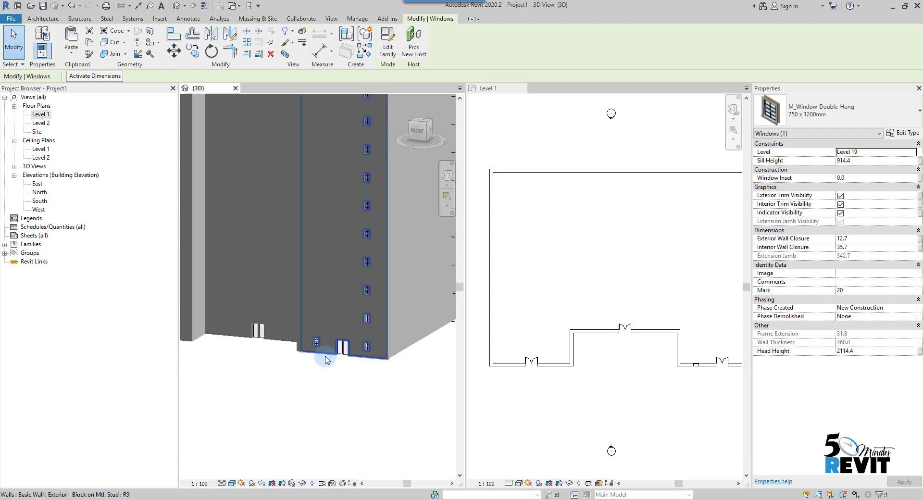
Copy the other ground-floor window, on the opposite side of the double door, and paste it aligned to Level 2 through Level 19.
middle_drag(325, 384, 279, 418)
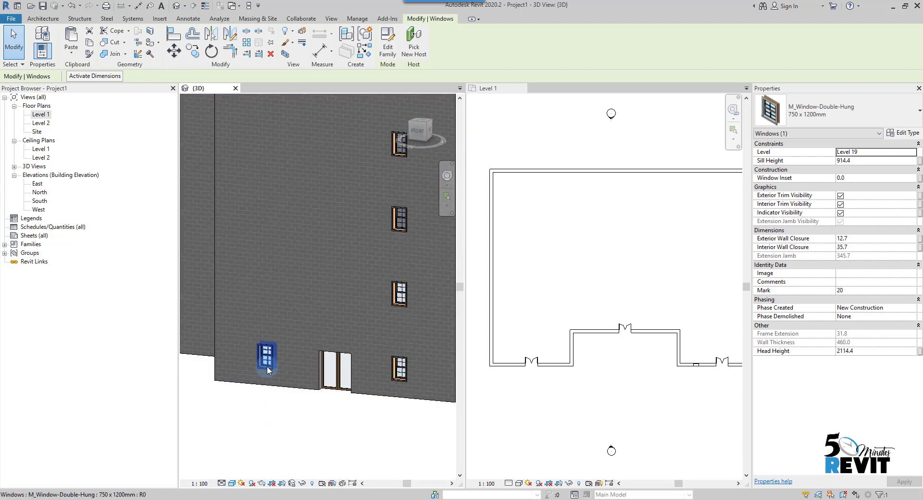
click(267, 365)
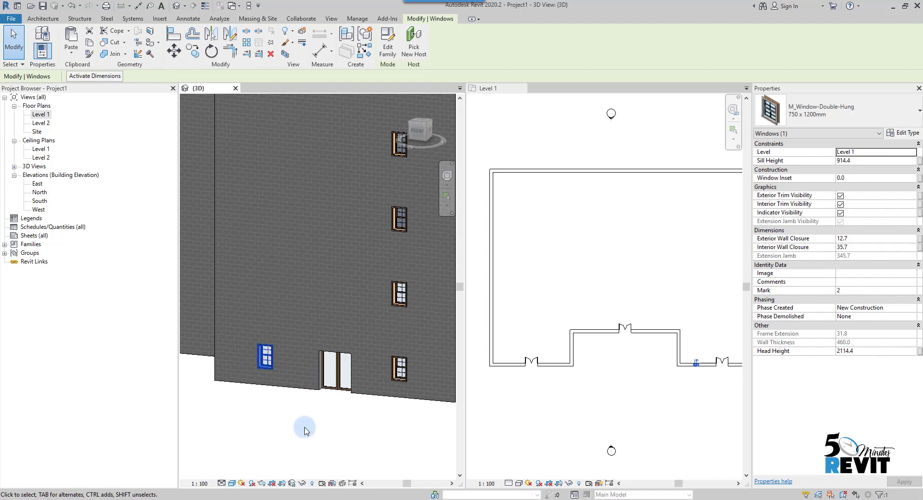
mouse_move(309, 415)
middle_down()
mouse_move(338, 409)
mouse_move(303, 422)
middle_up()
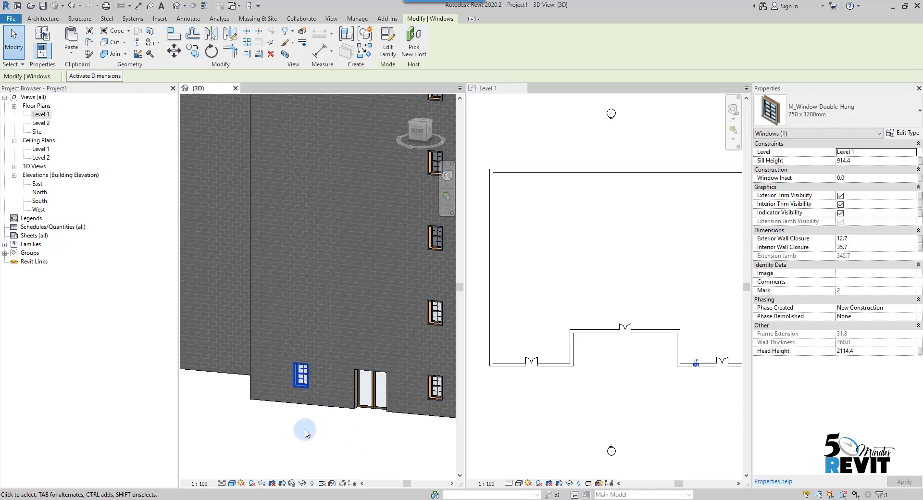
middle_drag(305, 433, 317, 428)
click(71, 56)
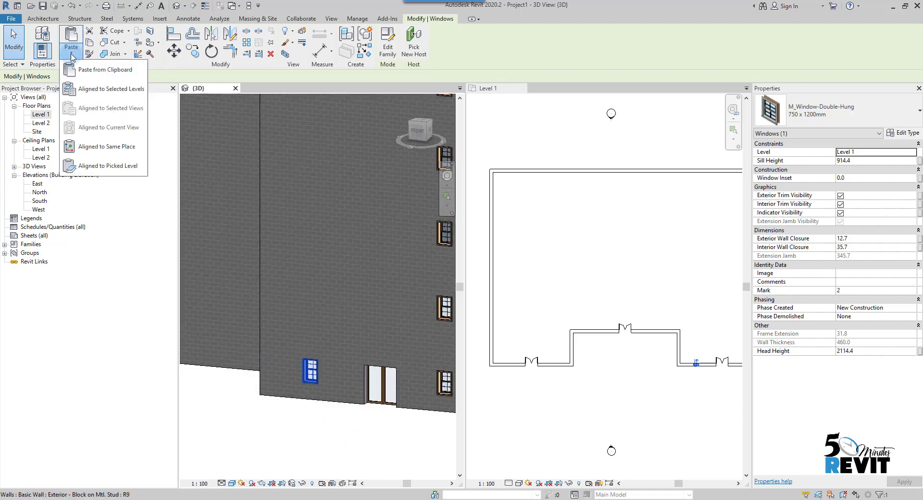
click(130, 91)
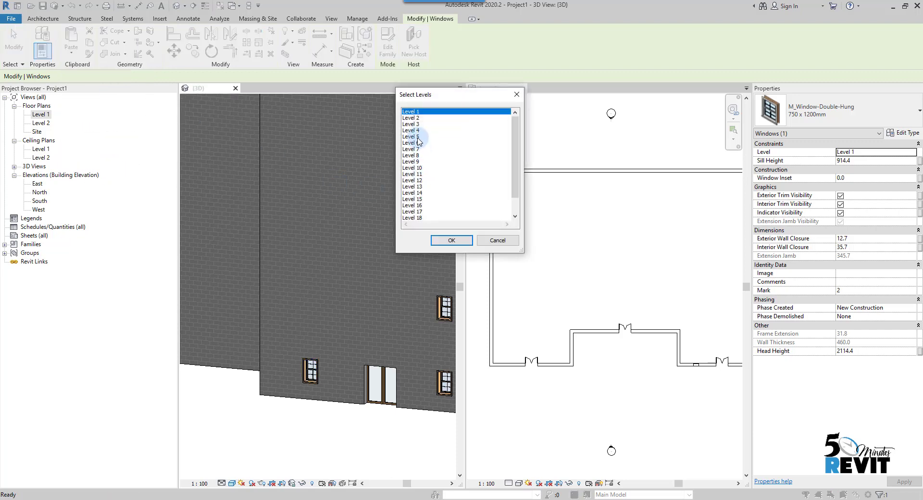
click(413, 118)
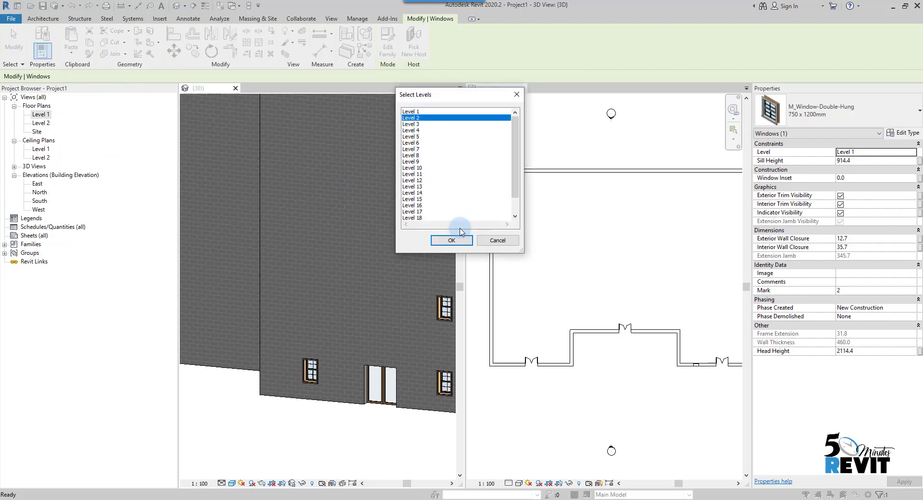
drag(514, 172, 513, 212)
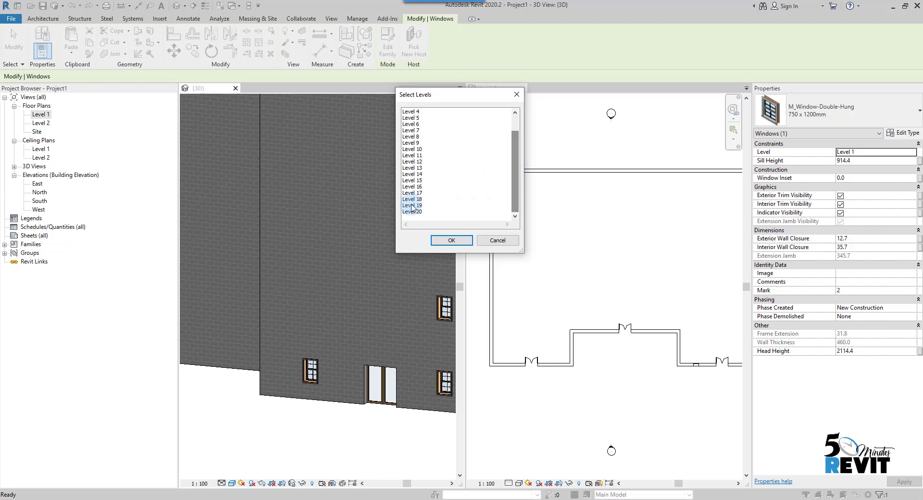
shift+click(412, 205)
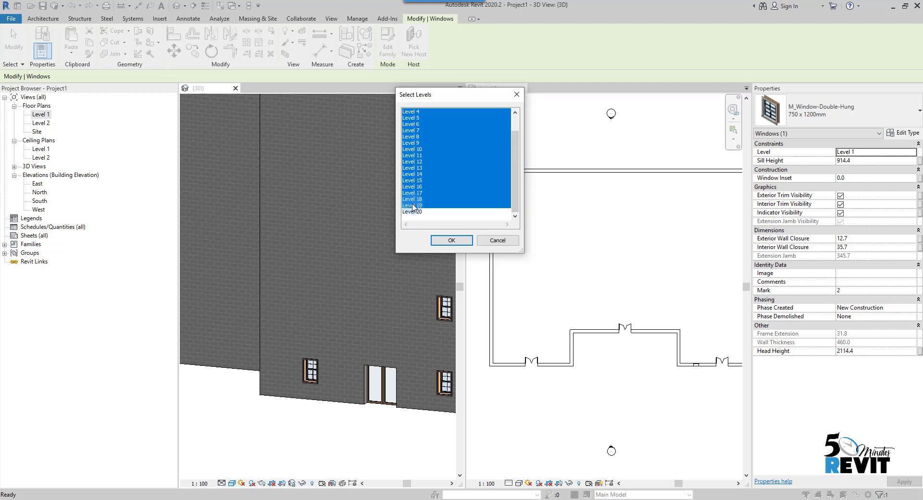
click(452, 240)
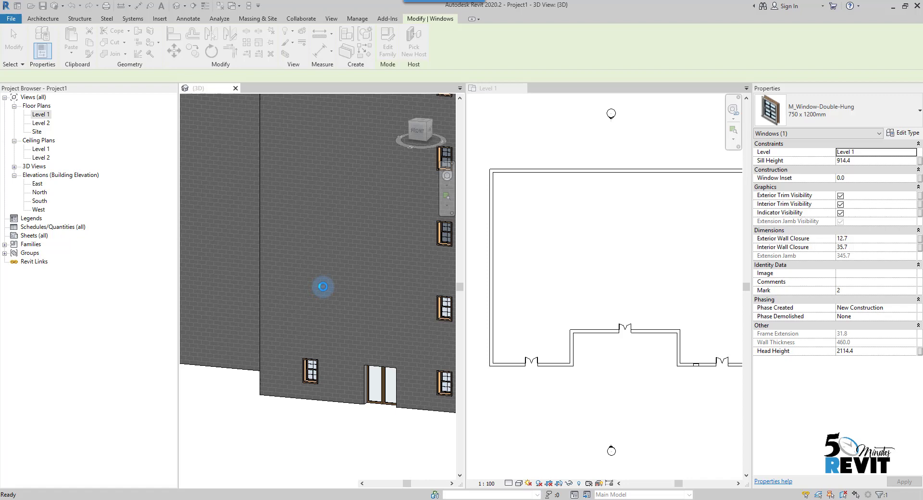
Inspect both window columns from the ground floor to the roof in the 3D view and clear the selection.
scroll(368, 260, down, 3)
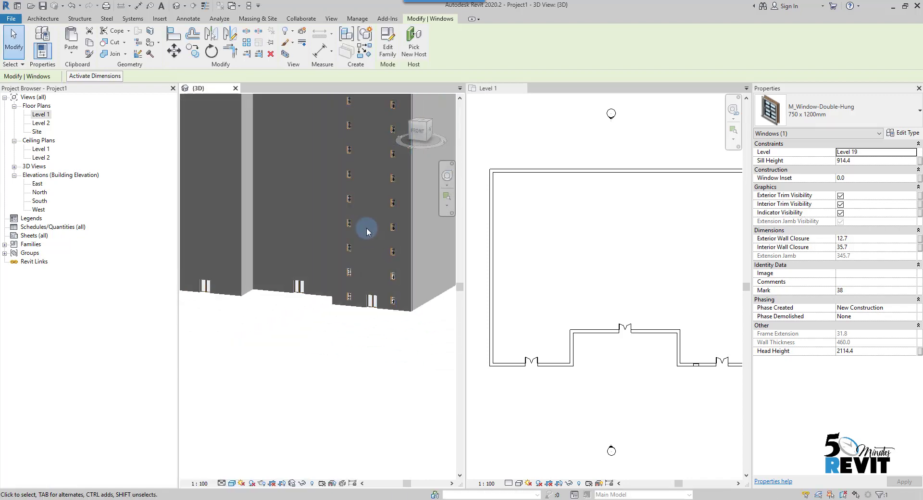
middle_drag(367, 227, 343, 342)
middle_drag(344, 191, 336, 302)
middle_drag(331, 246, 326, 364)
scroll(321, 237, down, 3)
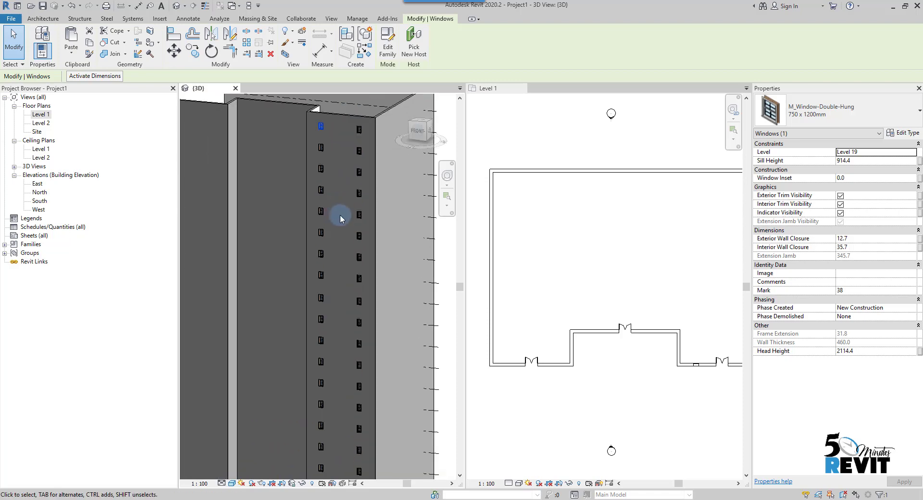
scroll(319, 362, up, 5)
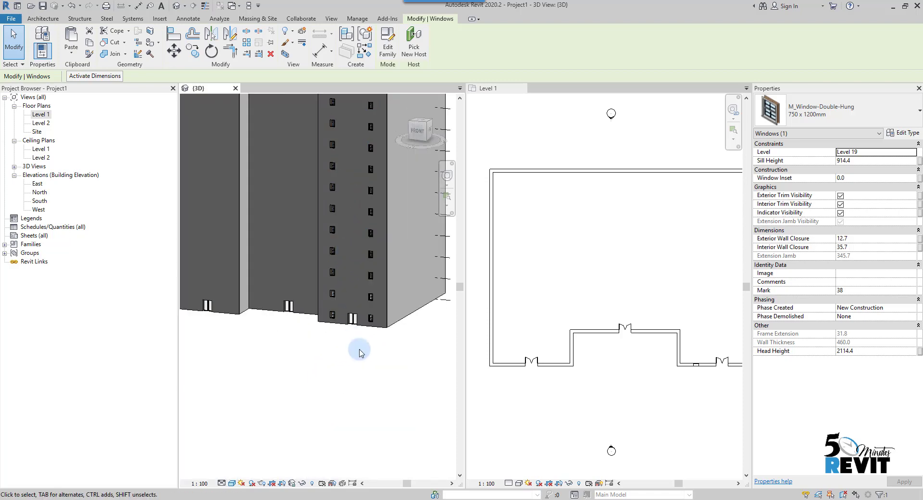
middle_drag(316, 328, 364, 417)
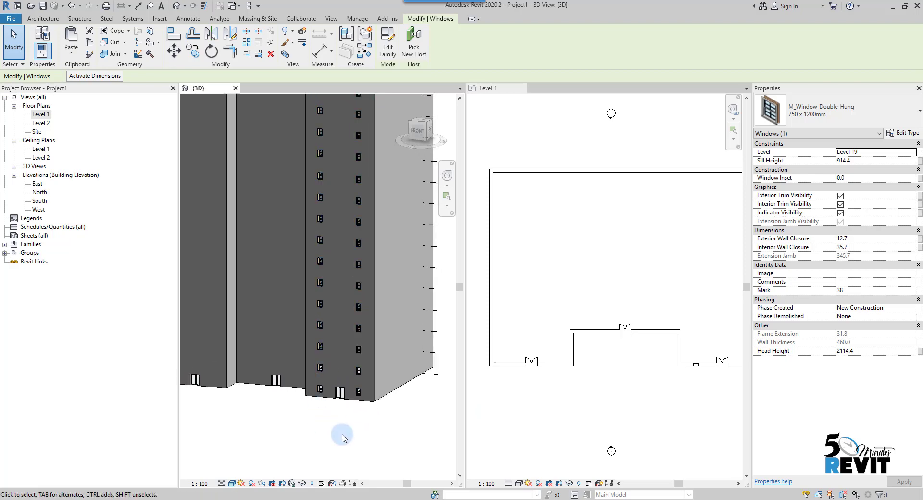
middle_drag(326, 403, 330, 376)
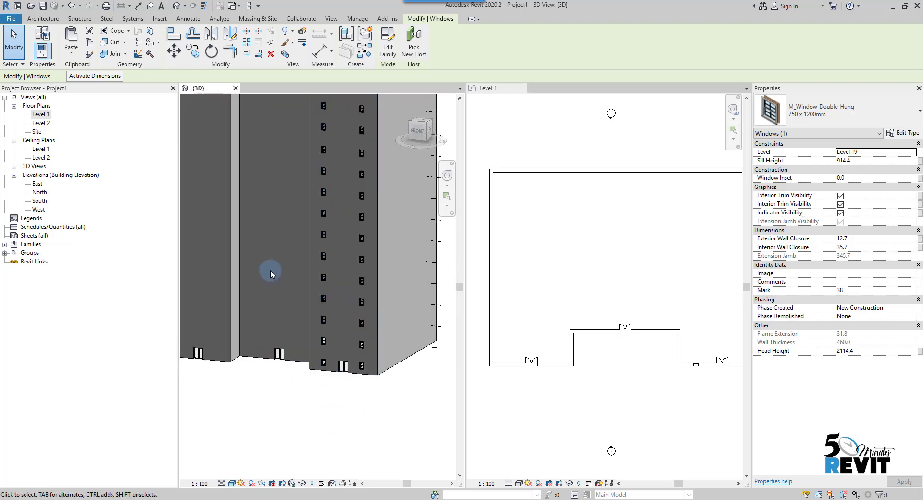
middle_drag(276, 253, 262, 319)
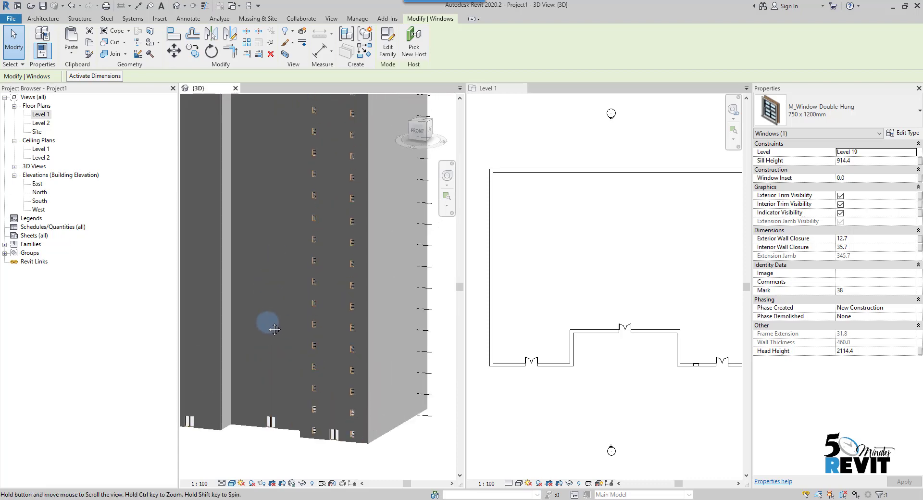
scroll(284, 226, down, 5)
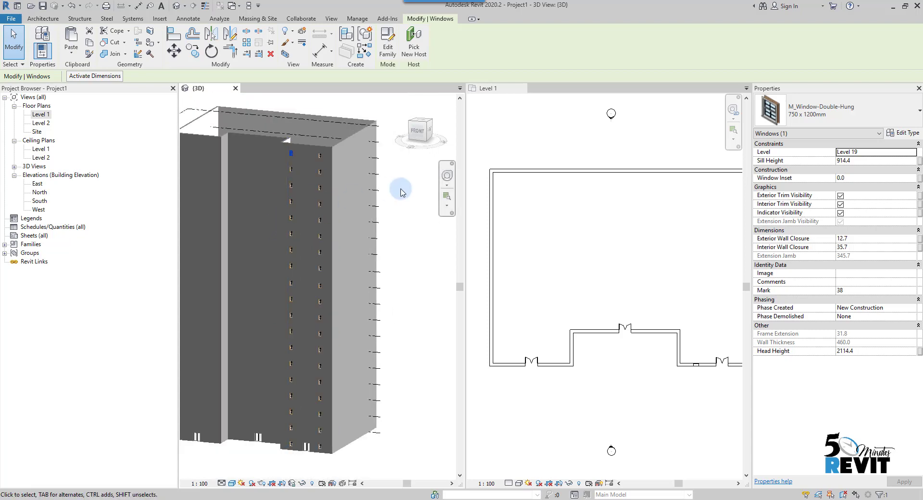
click(419, 191)
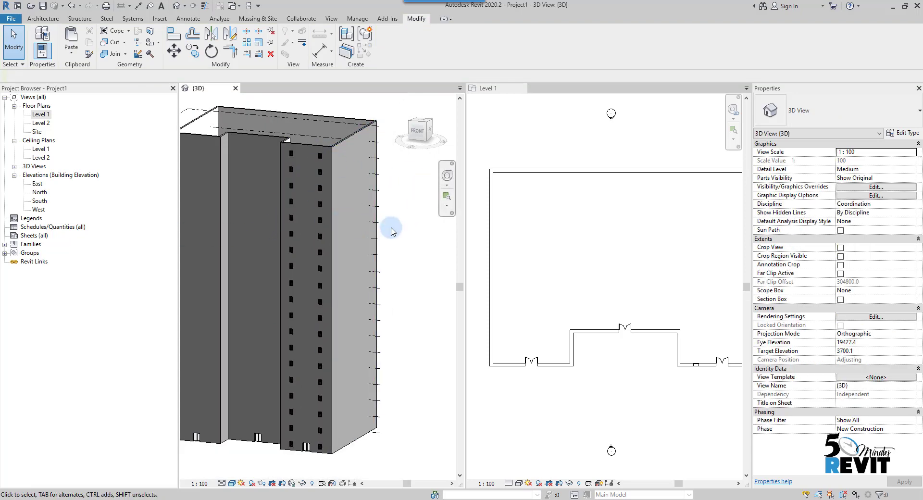
mouse_move(392, 230)
middle_down()
mouse_move(386, 191)
mouse_move(385, 214)
mouse_move(383, 201)
mouse_move(396, 220)
middle_up()
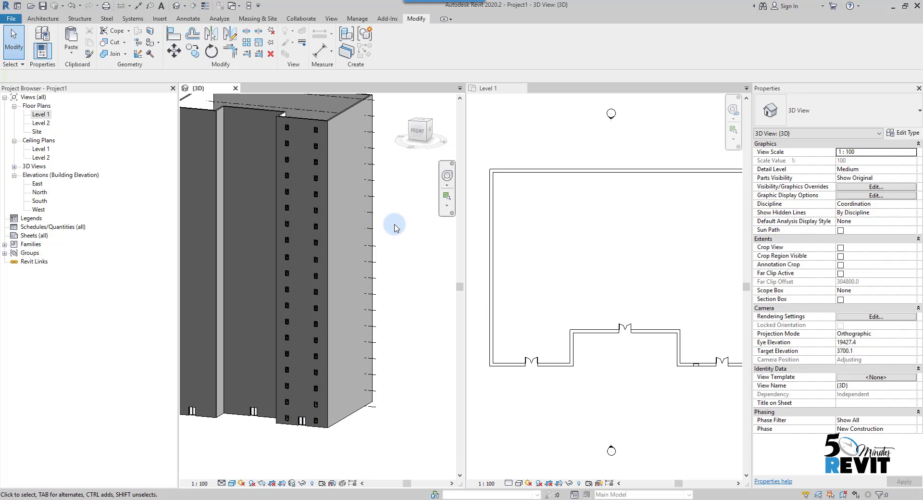
middle_drag(406, 276, 398, 286)
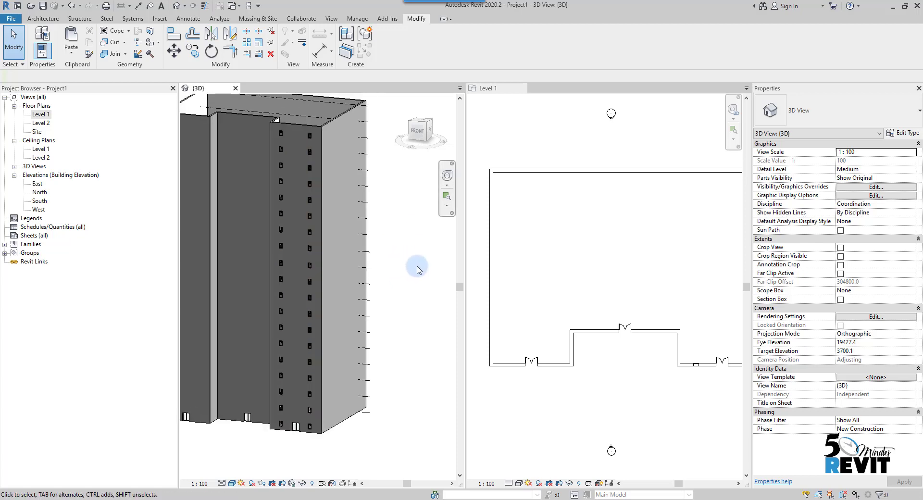
Open the South building elevation from its marker in the Level 1 floor plan.
click(615, 398)
middle_drag(615, 398, 576, 357)
click(609, 408)
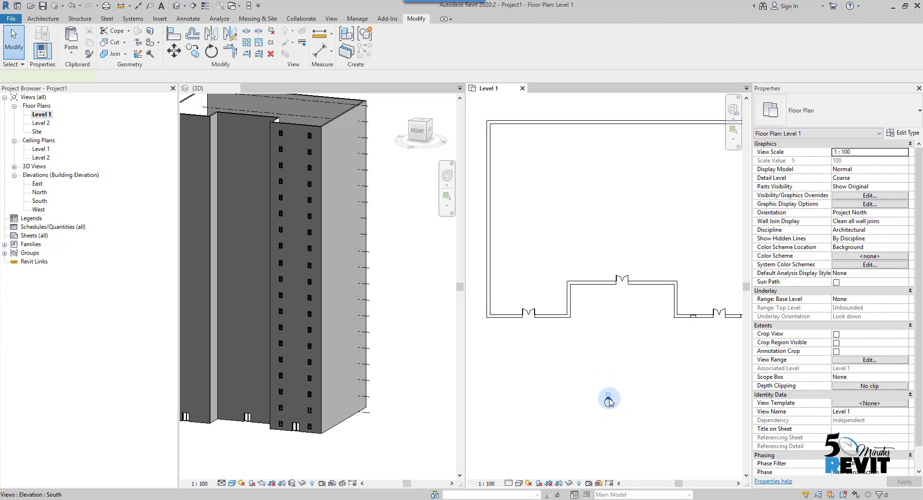
double_click(609, 400)
middle_drag(601, 351, 597, 337)
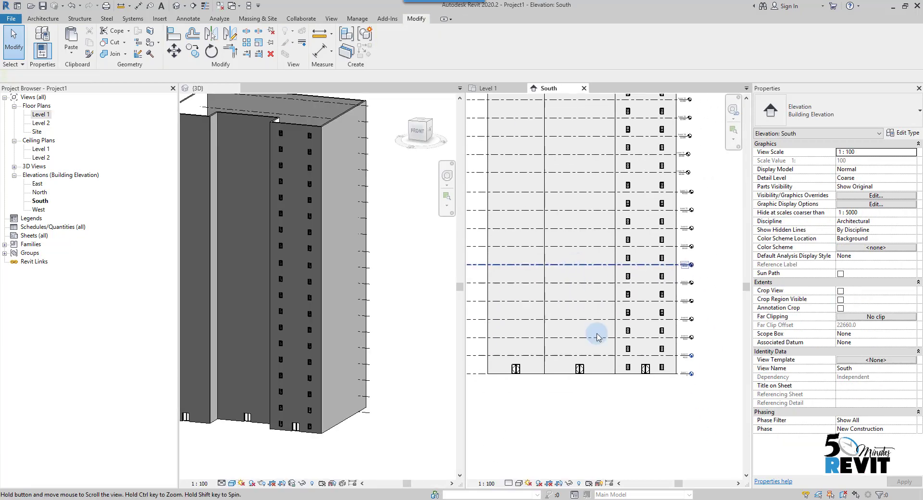
scroll(564, 370, up, 2)
middle_drag(564, 370, 597, 381)
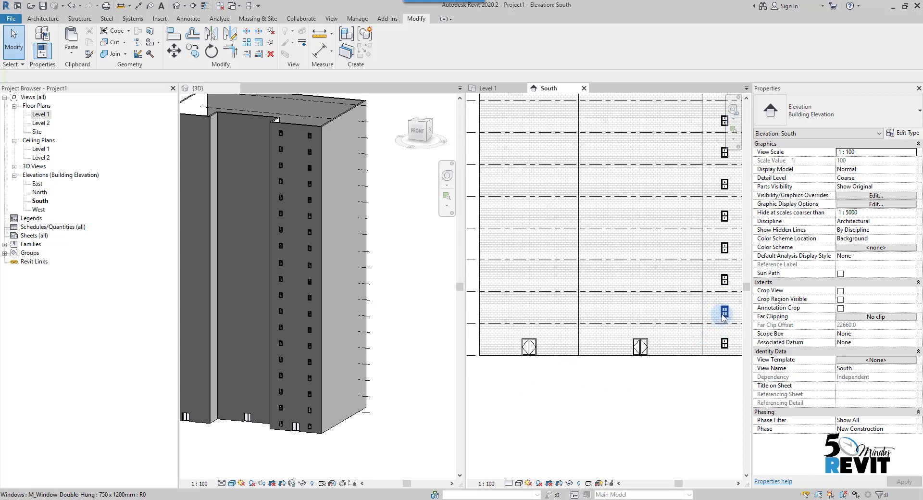
Create a similar window from the Level 2 double-hung window and place it on the ground floor between the facade's outer edge and the double door.
click(724, 313)
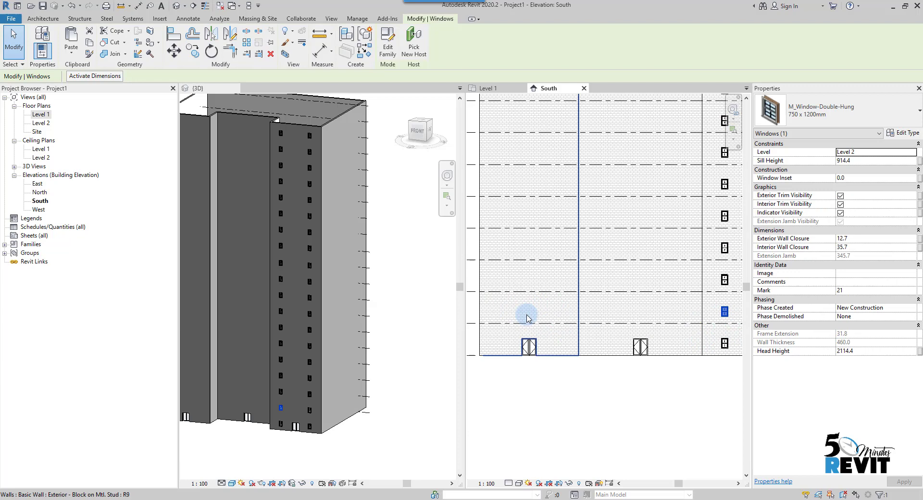
right_click(722, 314)
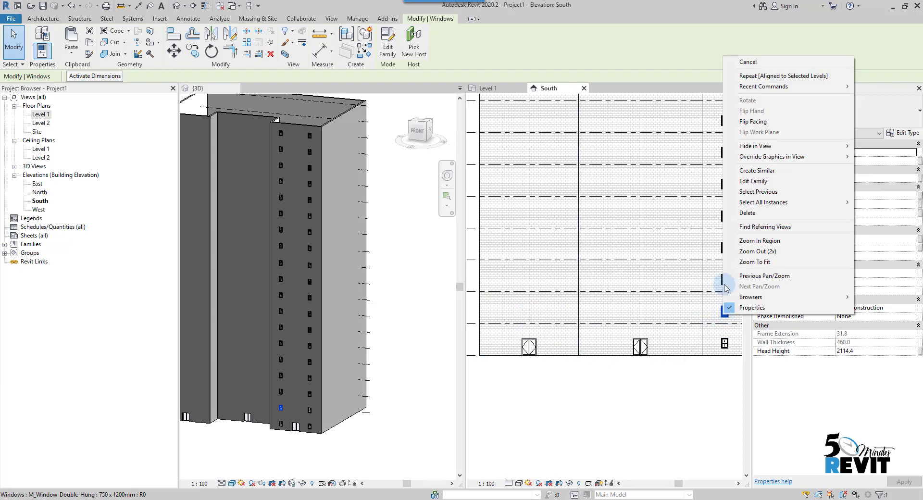
click(806, 175)
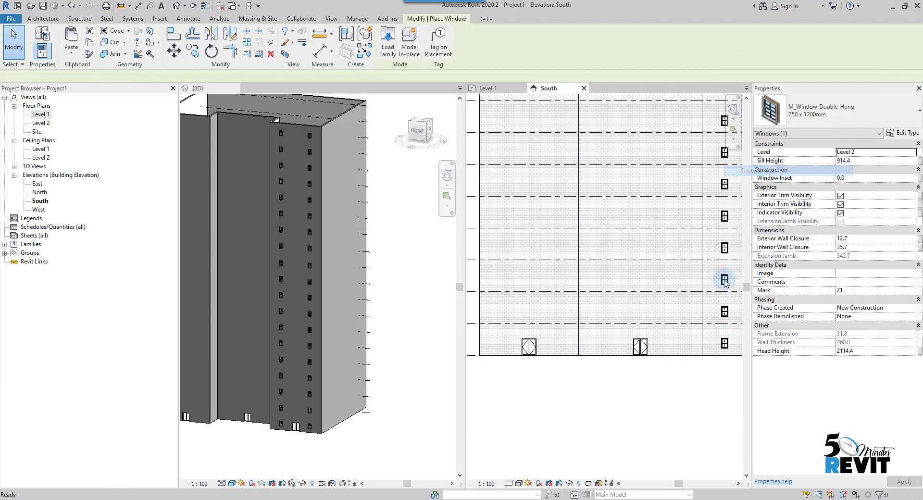
scroll(534, 318, up, 2)
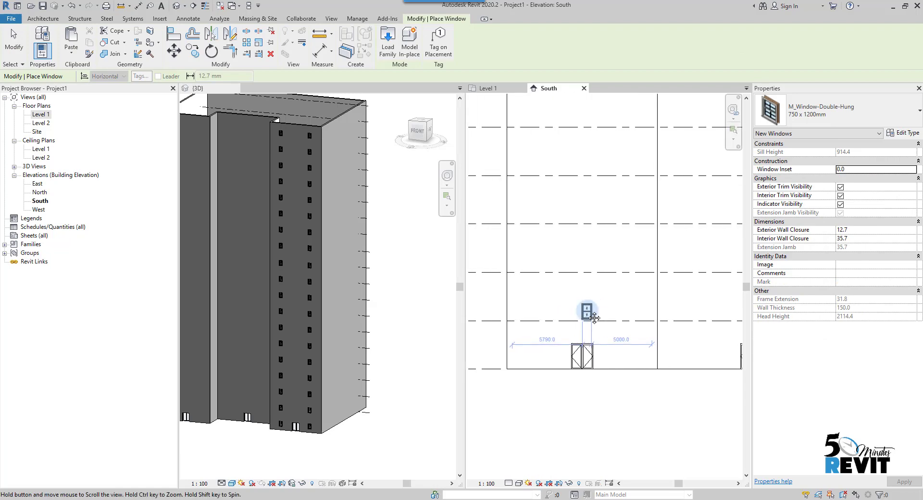
scroll(555, 324, up, 3)
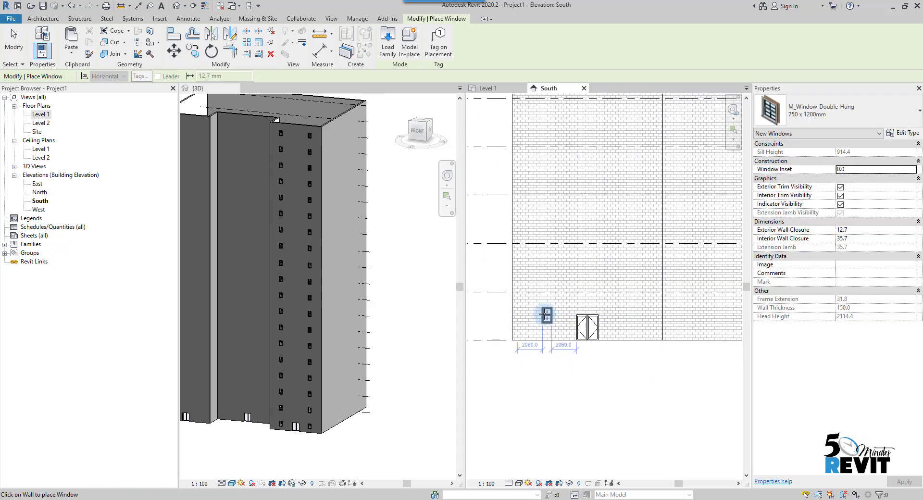
click(541, 314)
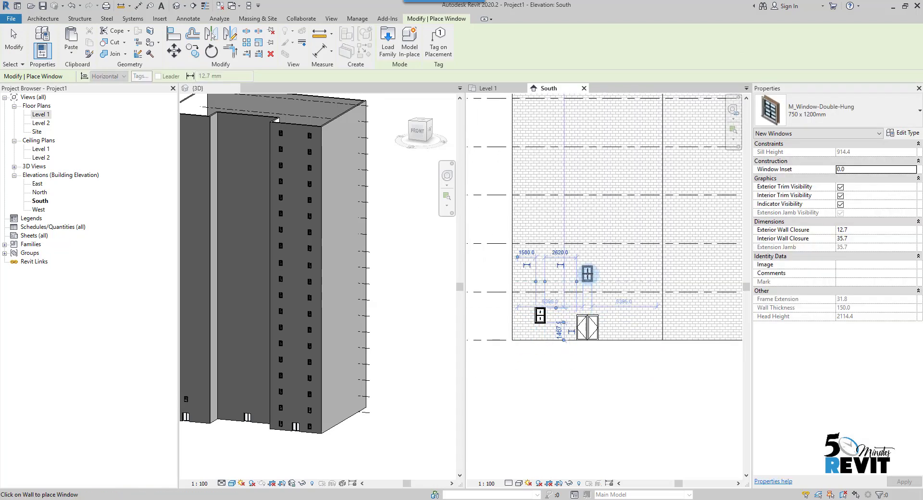
Place four more 750 x 1200mm double-hung windows at staggered positions on the storeys above and end the window placement.
click(587, 274)
click(560, 220)
middle_drag(623, 213, 622, 283)
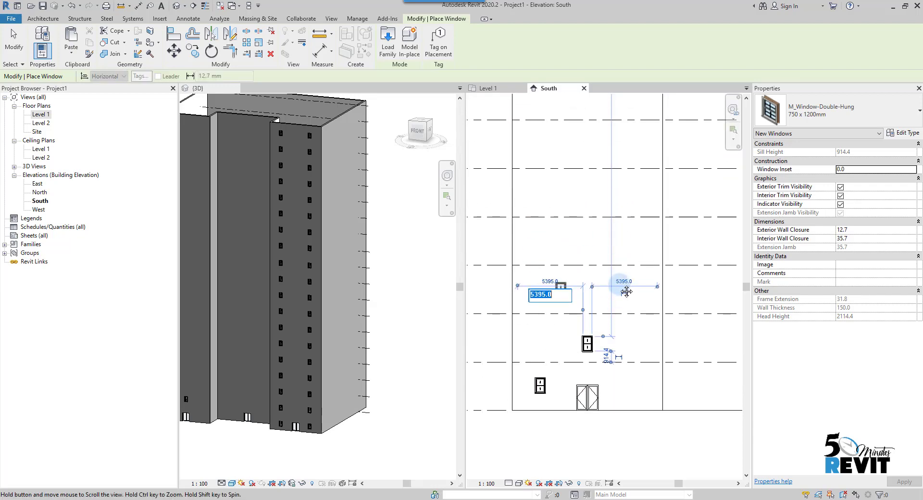
click(610, 263)
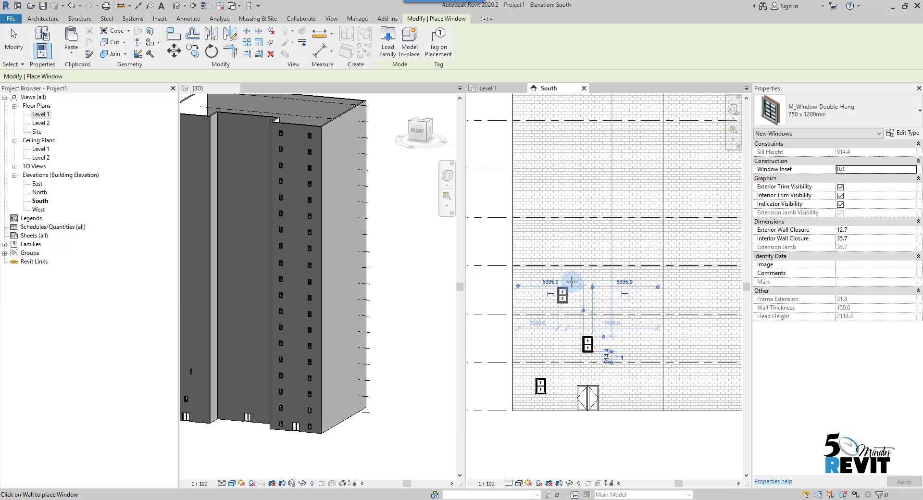
click(591, 248)
click(560, 203)
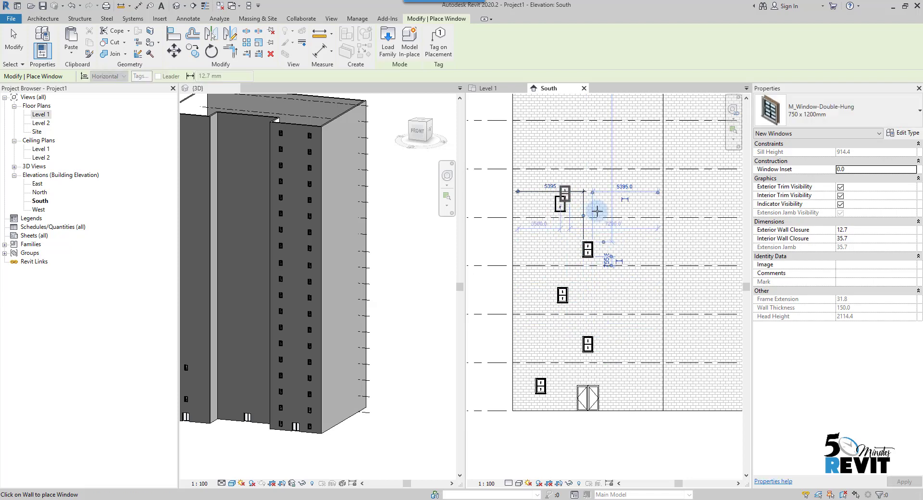
click(575, 145)
key(Escape)
key(Escape)
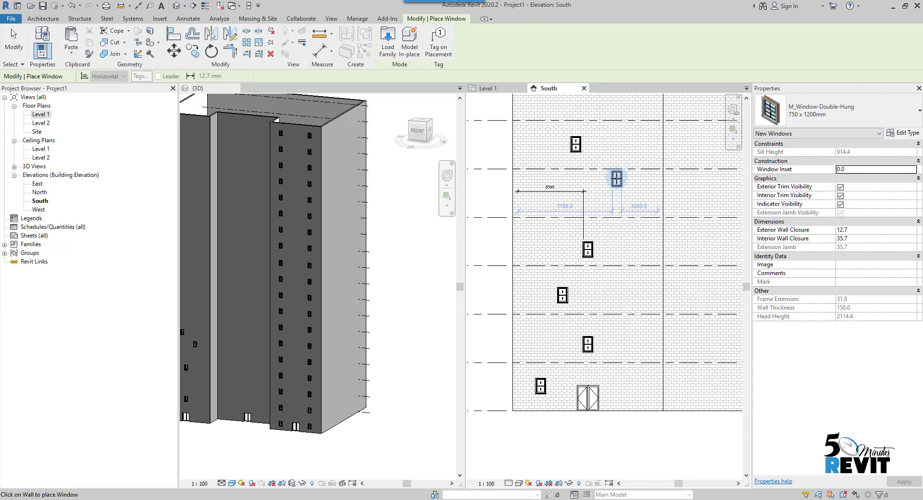
Move the dimensioned window to about 4236 mm from the facade's edge and slightly higher, and delete the dimension attached to it.
scroll(561, 291, up, 4)
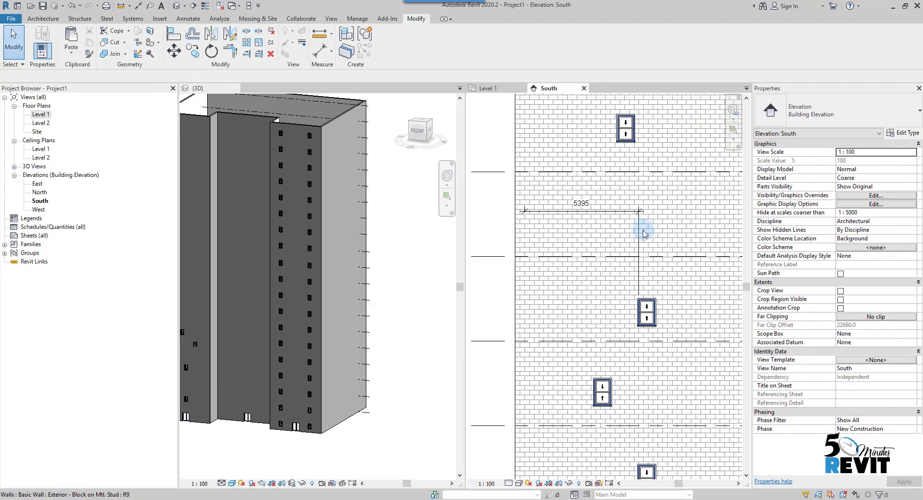
click(644, 316)
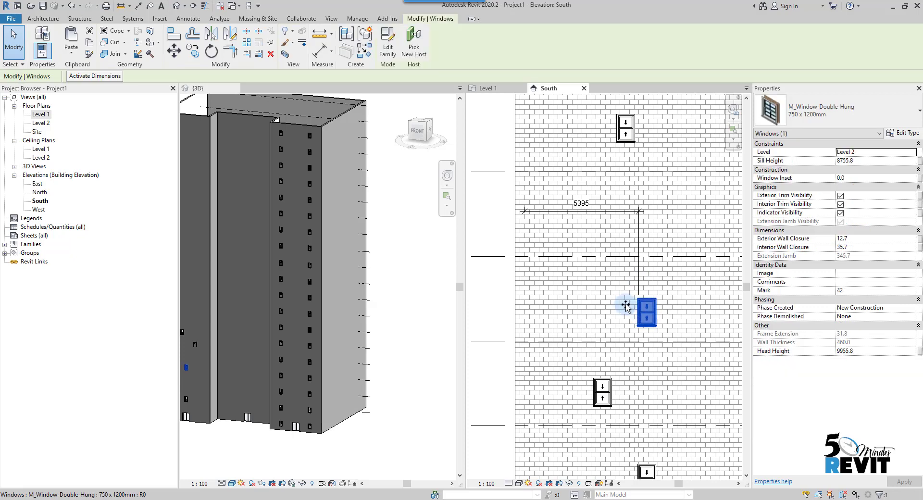
drag(626, 306, 602, 284)
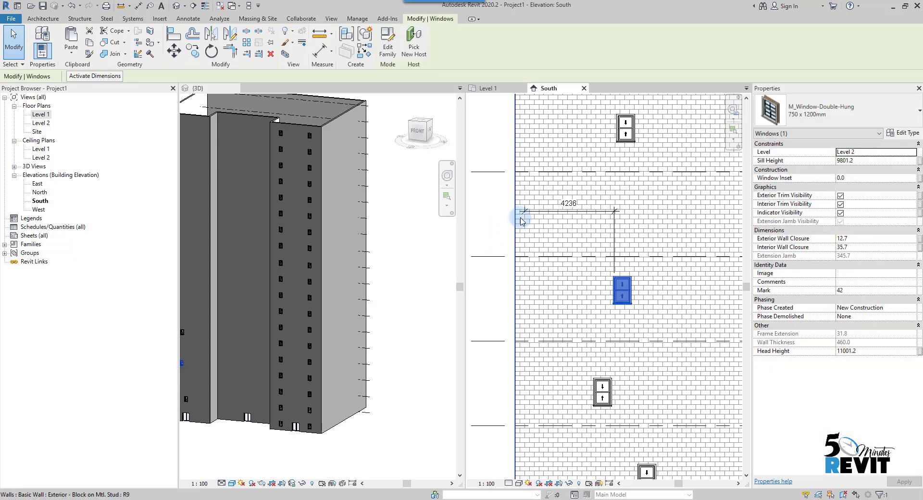
key(Escape)
drag(495, 182, 662, 289)
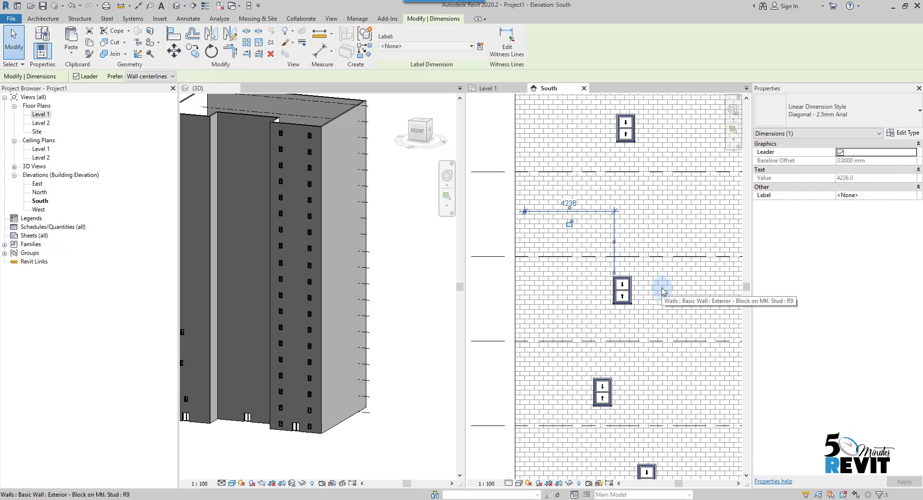
key(Delete)
Align the Level 2 window's vertical centreline to the centre of the ground-floor window beside the double door.
scroll(620, 317, down, 3)
scroll(610, 356, down, 3)
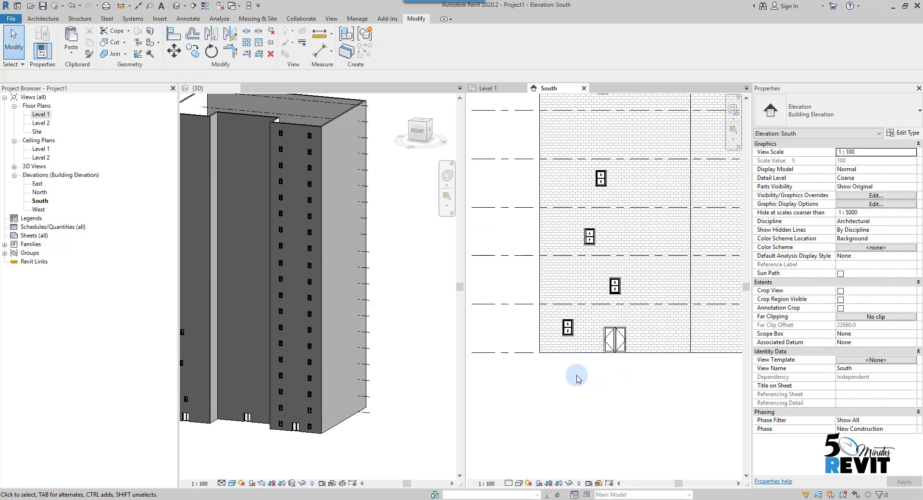
middle_drag(577, 375, 576, 403)
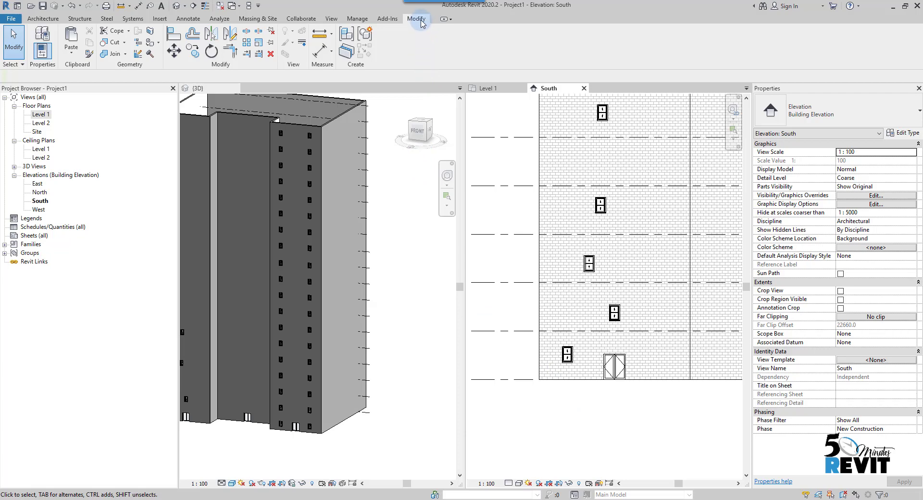
click(174, 35)
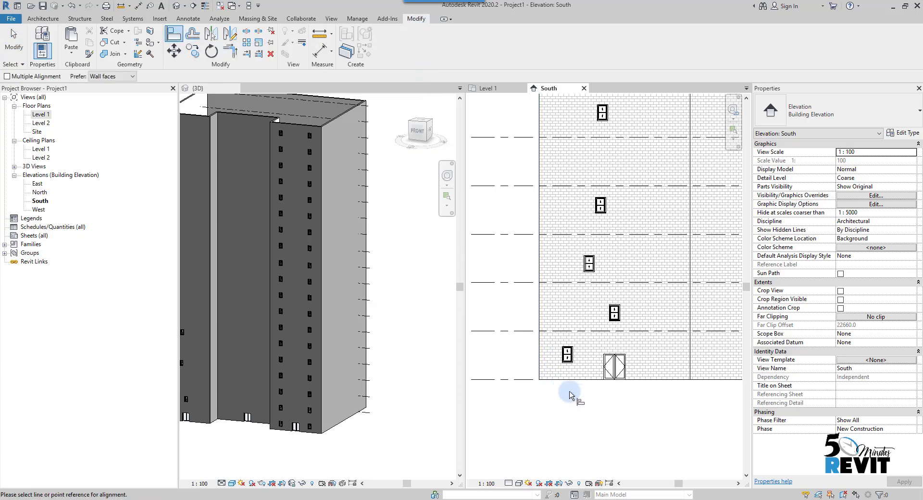
scroll(572, 377, up, 3)
middle_drag(576, 384, 586, 426)
scroll(565, 361, up, 2)
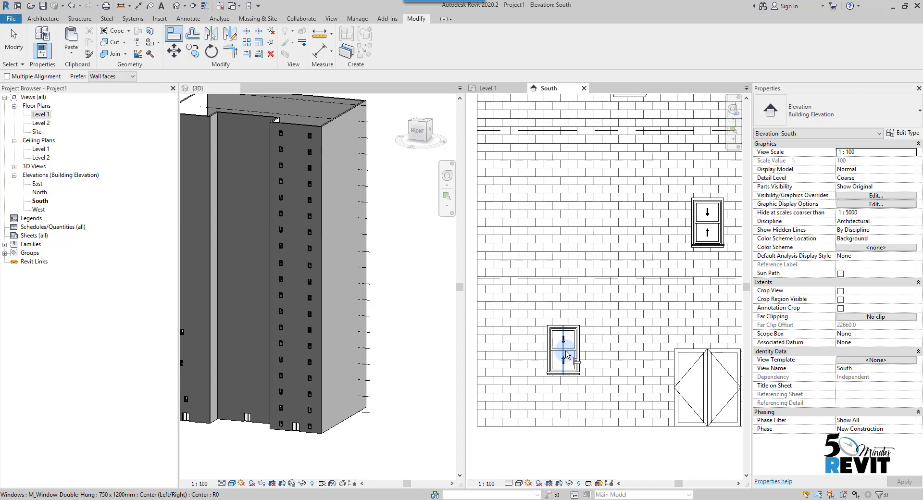
key(Tab)
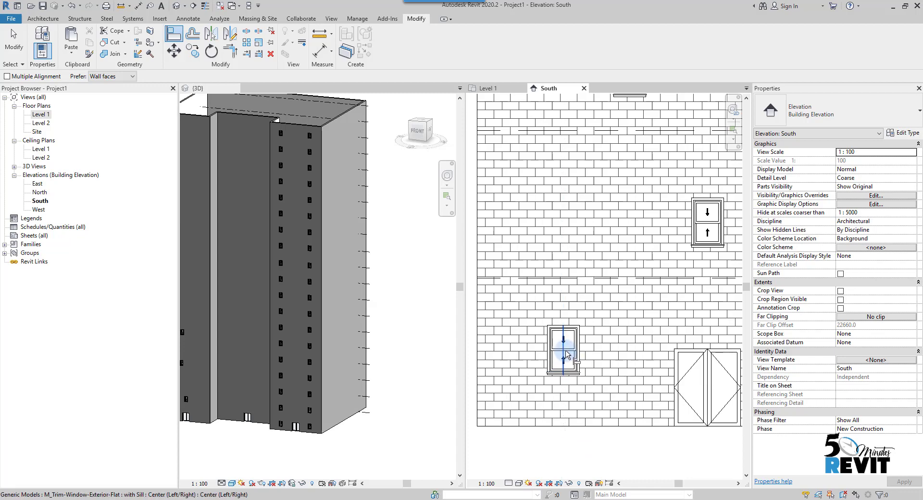
middle_drag(693, 255, 661, 320)
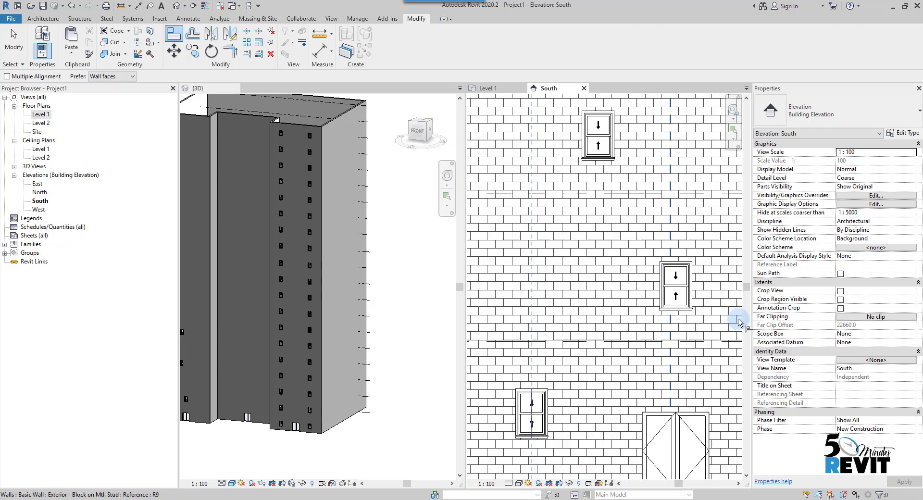
click(676, 290)
Lock the alignment constraint between the ground-floor and Level 2 windows and end the Align command.
scroll(620, 368, down, 2)
middle_drag(620, 368, 619, 368)
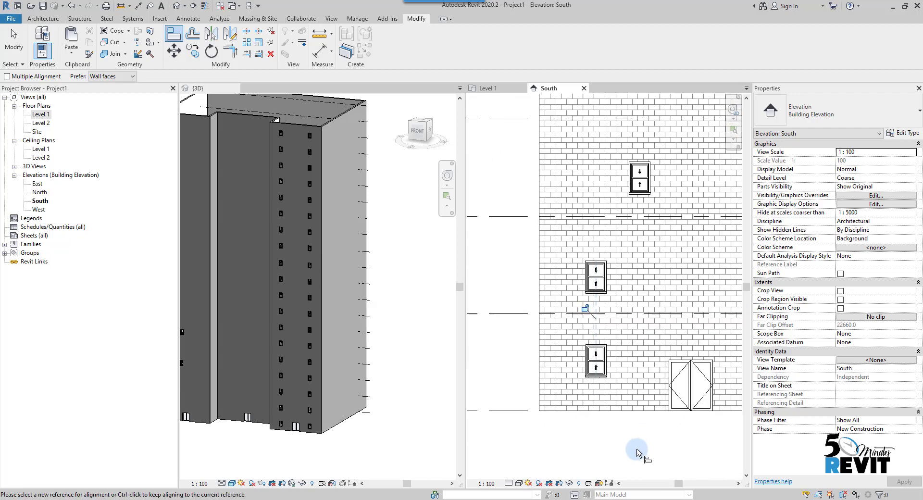
scroll(524, 312, up, 2)
middle_drag(525, 323, 499, 324)
click(598, 319)
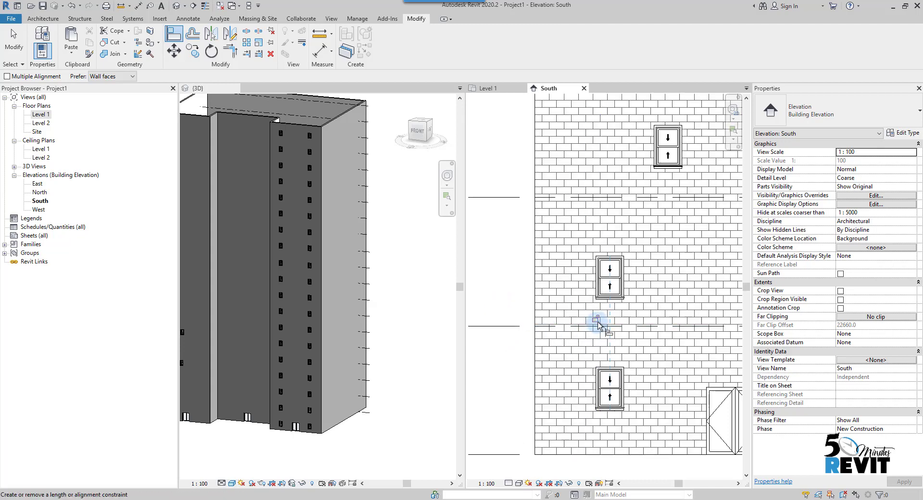
scroll(604, 328, up, 4)
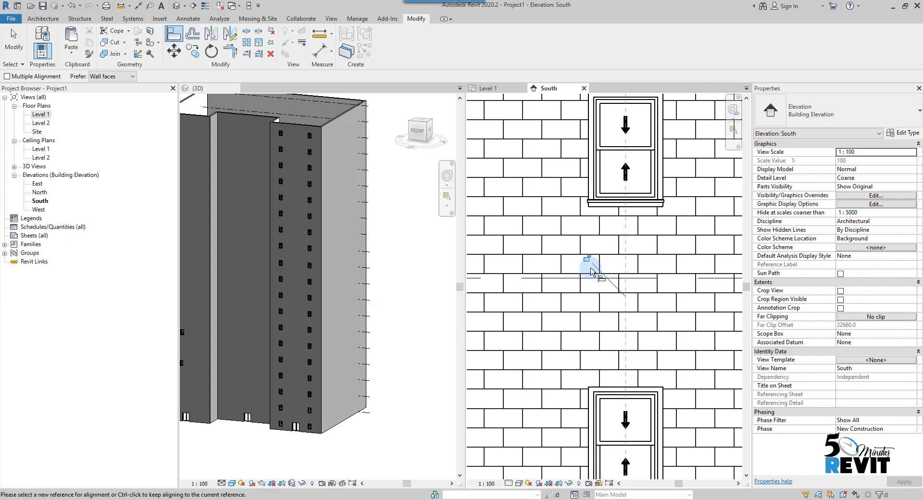
click(587, 260)
scroll(603, 302, down, 3)
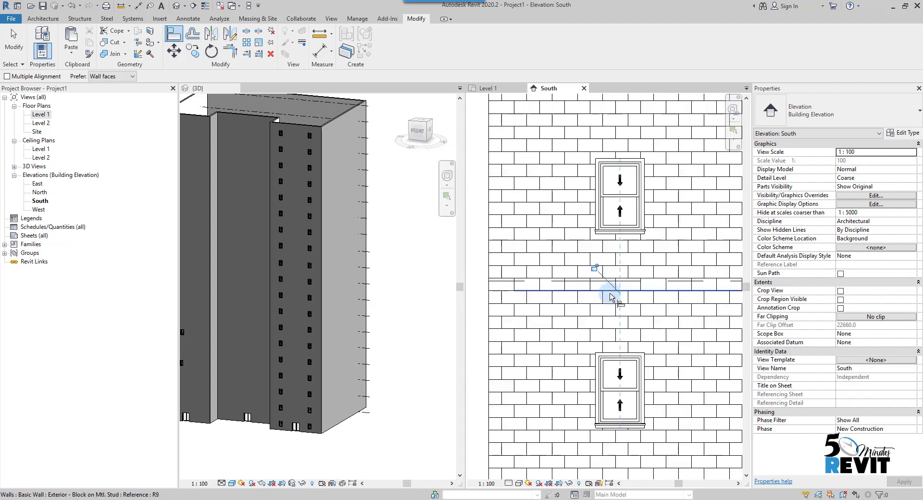
middle_drag(496, 350, 528, 329)
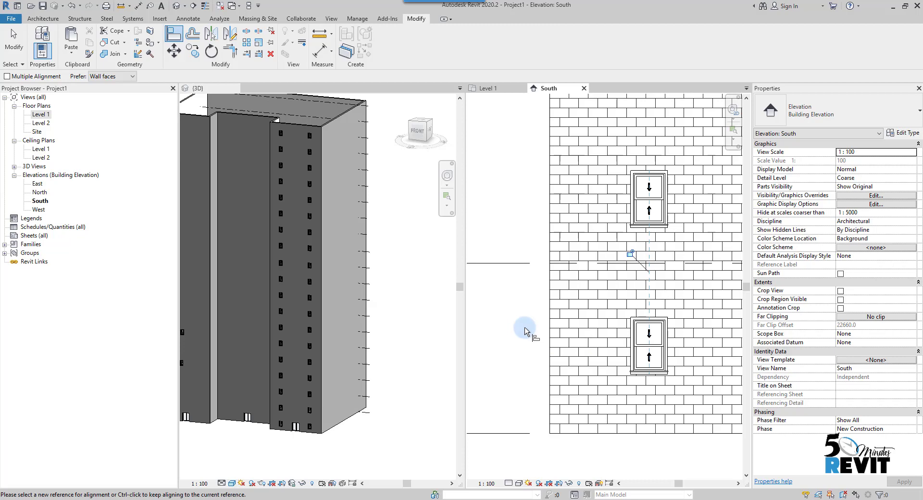
scroll(519, 329, down, 1)
middle_drag(519, 334, 529, 371)
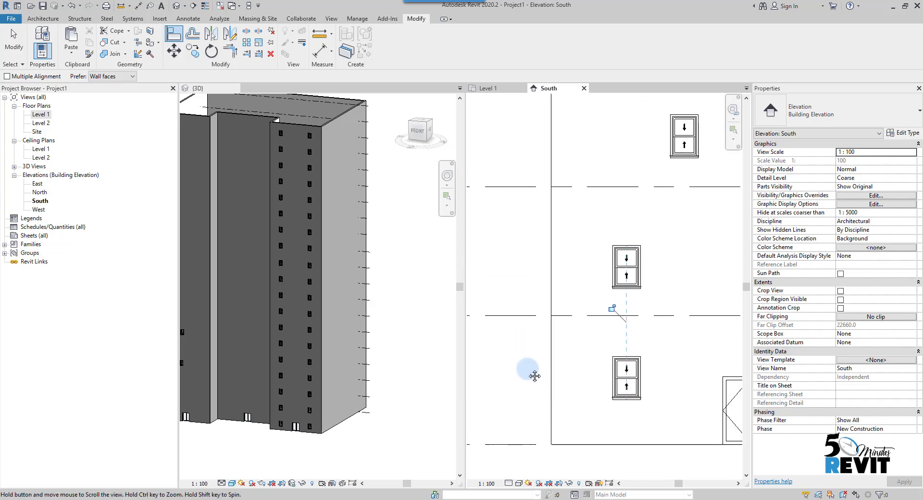
click(611, 311)
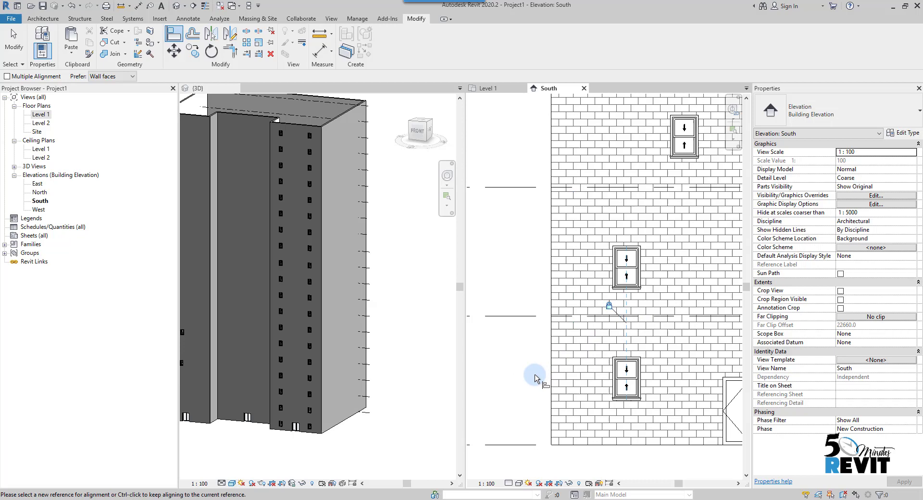
key(Escape)
key(Escape)
Move the ground-floor window of the locked pair a short distance toward the double door and clear the selection.
scroll(505, 342, down, 1)
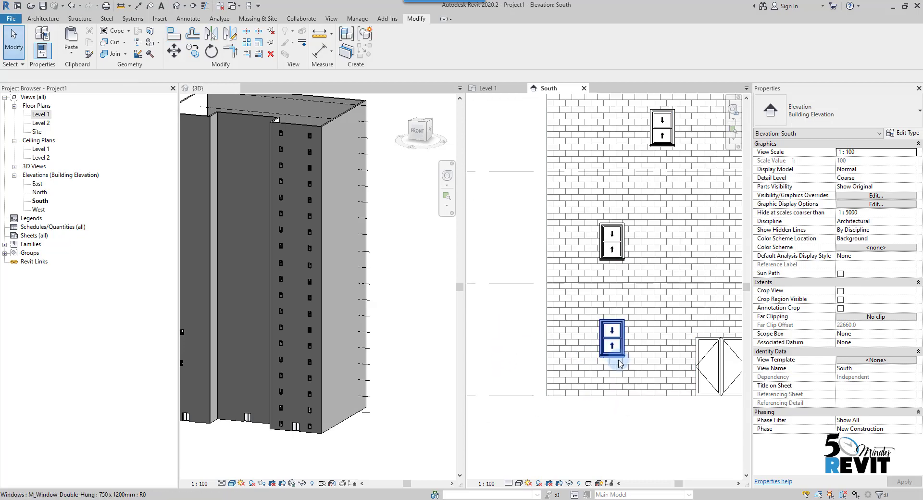
click(612, 339)
drag(617, 358, 630, 356)
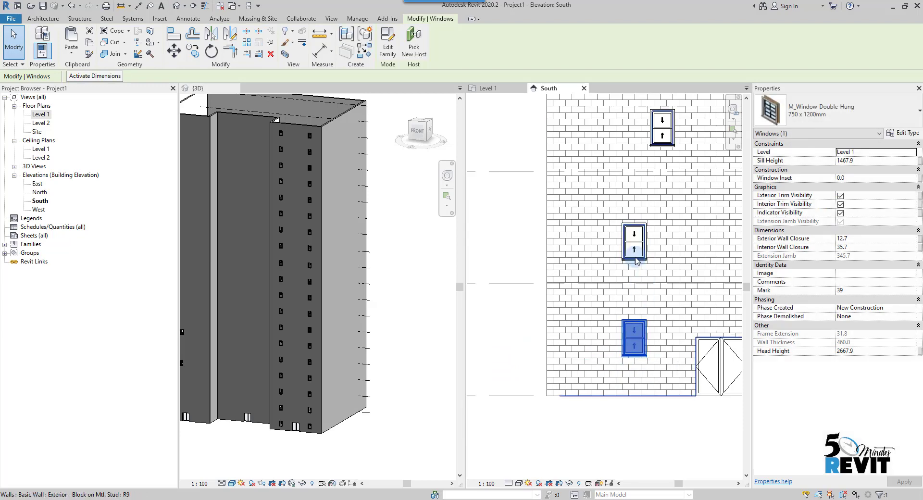
scroll(631, 315, down, 1)
click(534, 242)
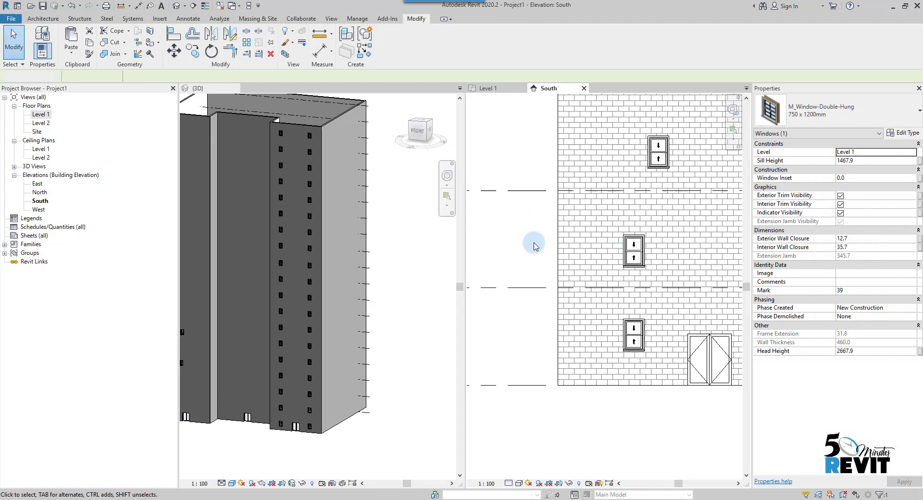
middle_drag(525, 272, 518, 298)
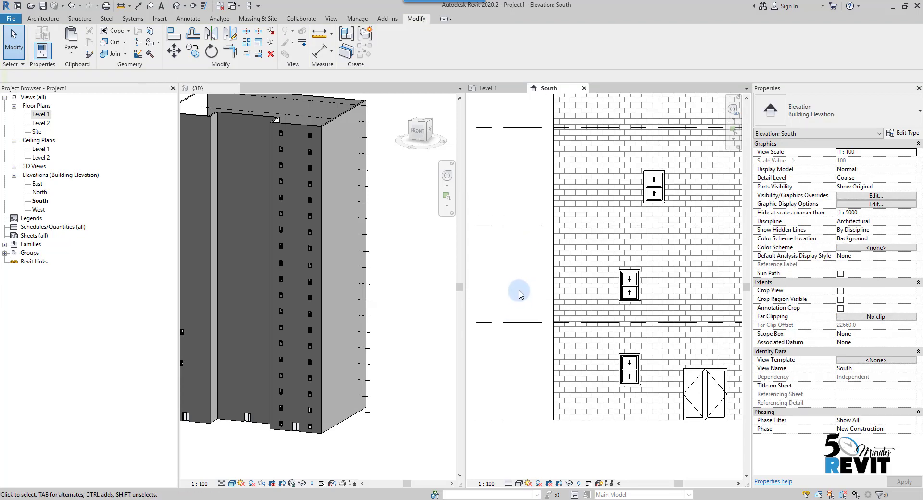
click(629, 287)
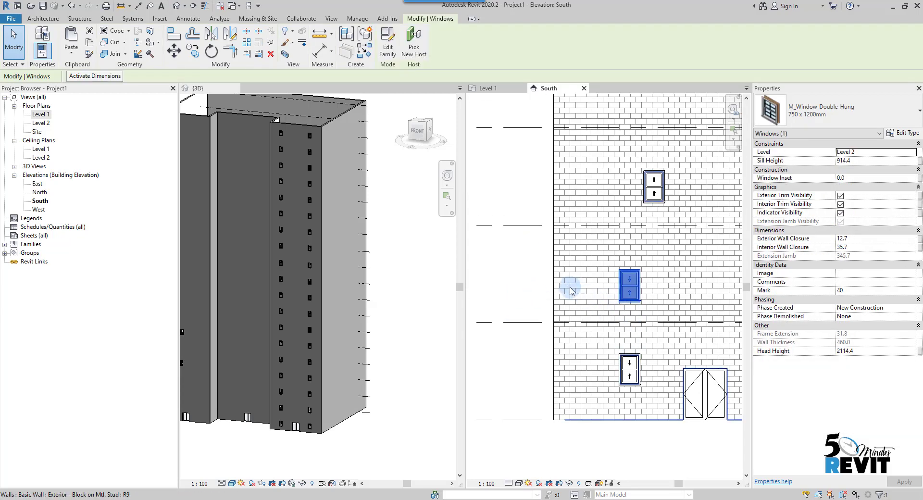
click(530, 276)
click(629, 370)
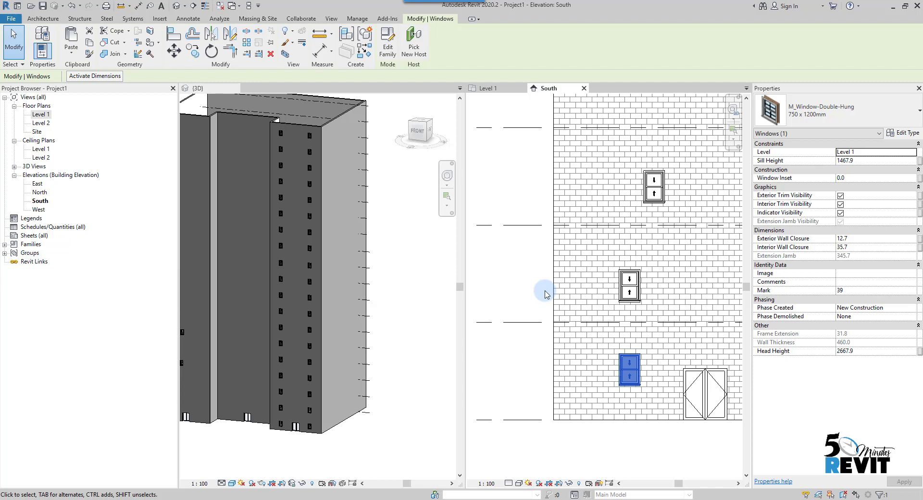
click(501, 291)
Start the Align command with Multiple Alignment turned on for the staggered windows in the South elevation.
scroll(518, 268, down, 2)
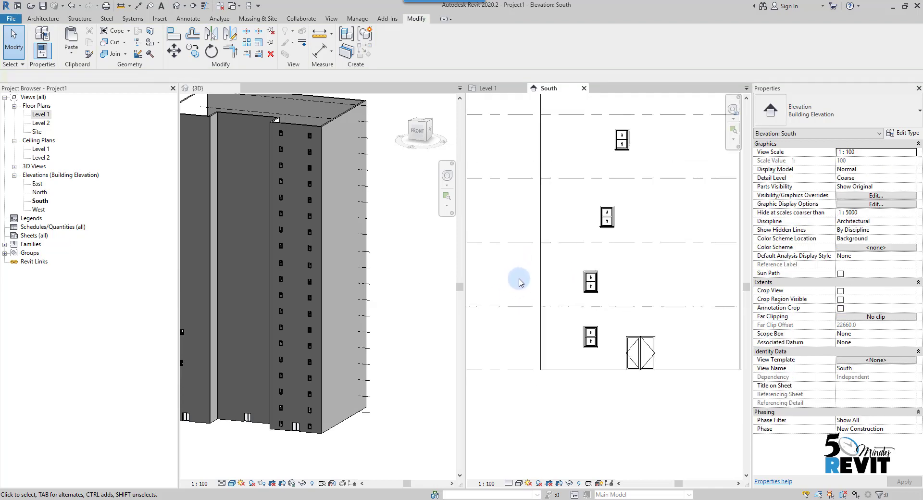
mouse_move(519, 274)
middle_down()
mouse_move(534, 327)
mouse_move(544, 329)
middle_up()
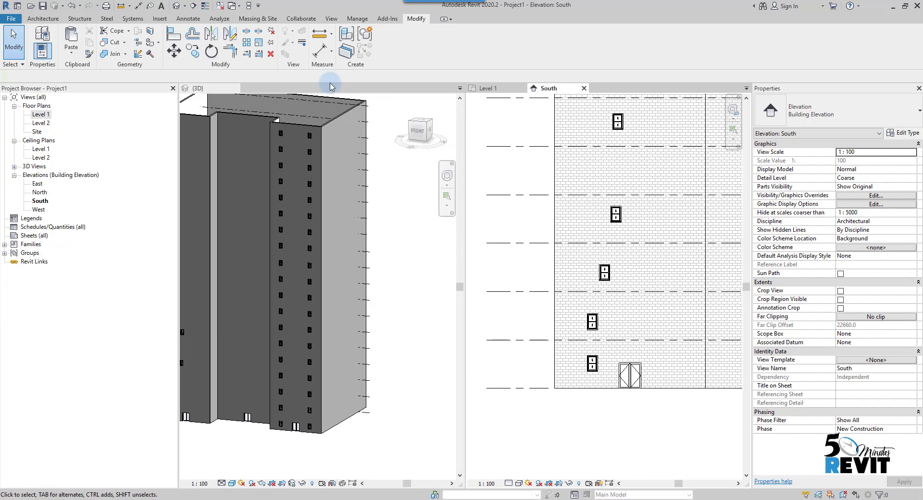
click(174, 33)
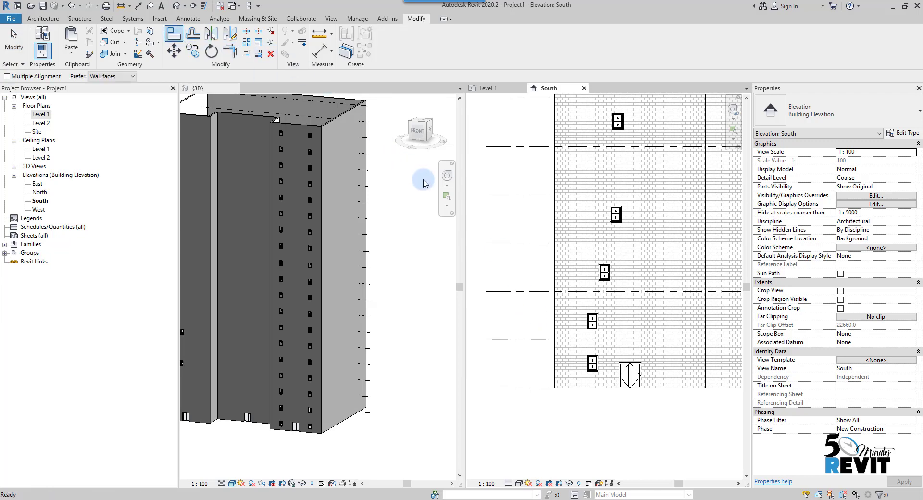
click(570, 264)
scroll(568, 265, down, 2)
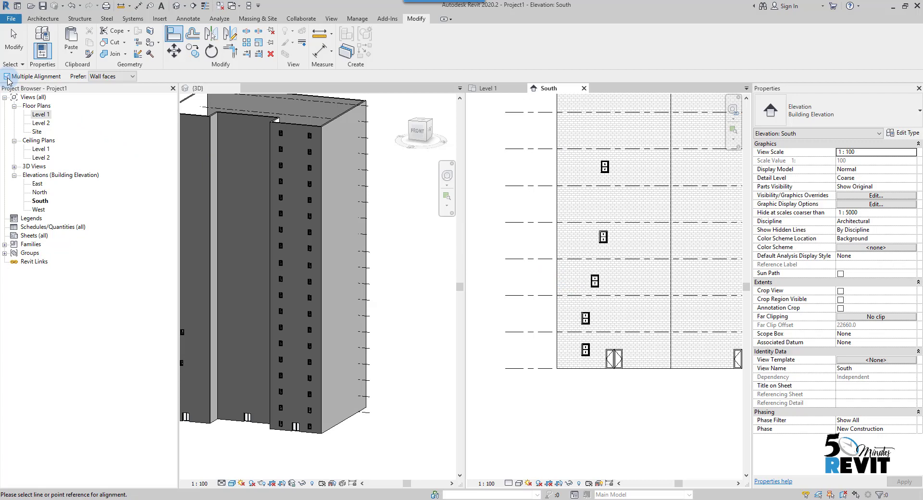
click(6, 77)
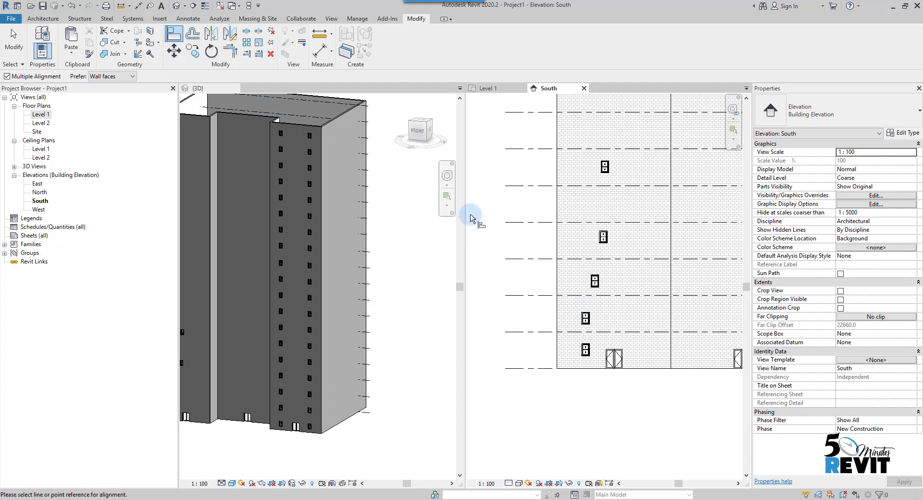
Align the Level 3 window's centre to the vertical centreline of the Level 2 window and lock the alignment.
click(537, 223)
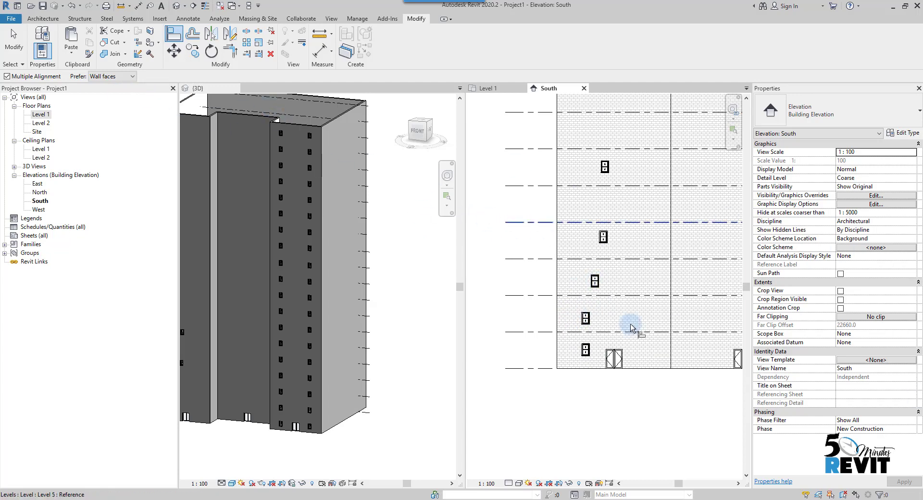
click(545, 295)
scroll(529, 347, up, 5)
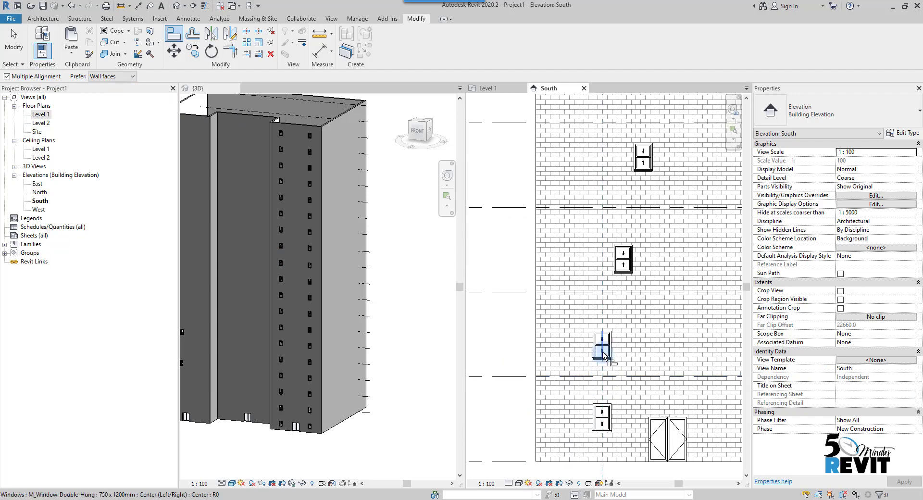
click(603, 353)
click(623, 266)
middle_drag(663, 368, 655, 431)
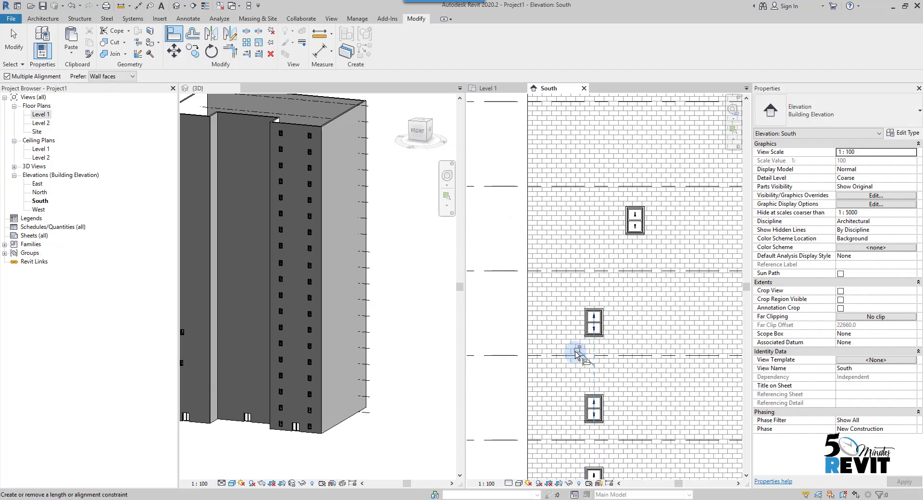
Align the Level 4 window to the same vertical centreline and lock its alignment constraint.
middle_drag(635, 268, 628, 340)
click(628, 301)
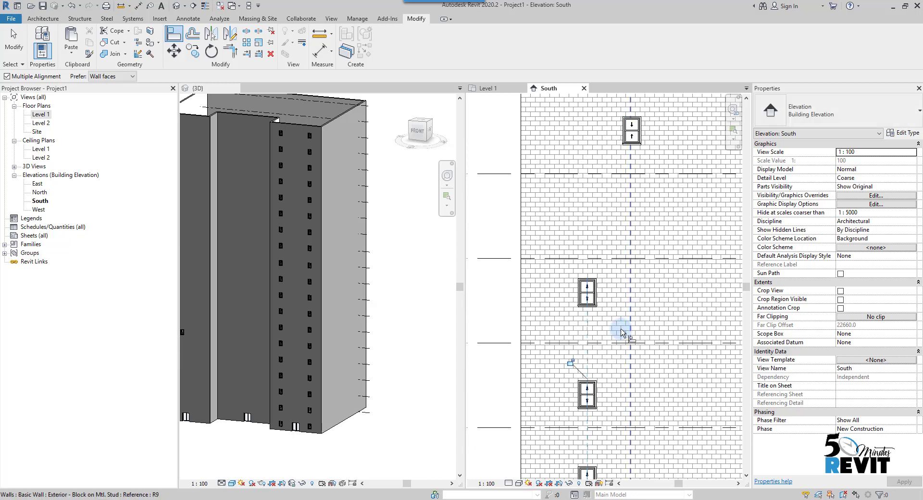
click(571, 364)
Align the Level 6 window to the shared vertical centreline, lock it, and end the Align command.
middle_drag(638, 364, 636, 448)
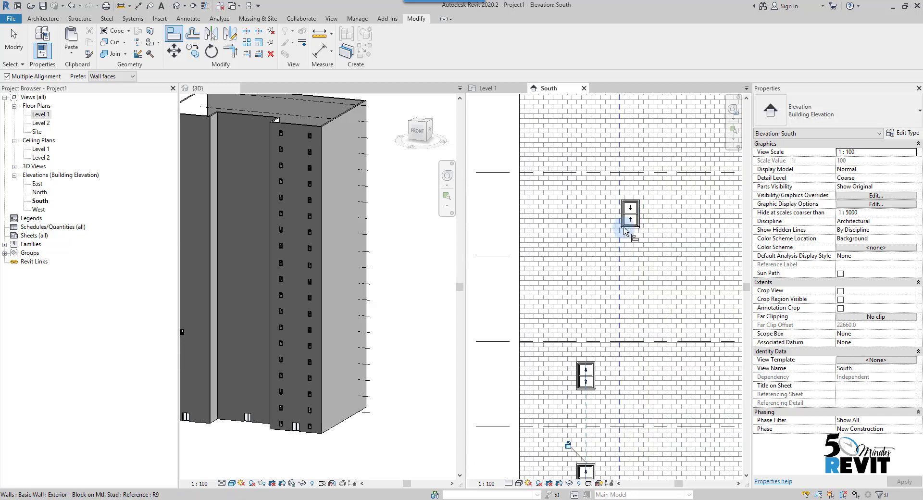
click(631, 223)
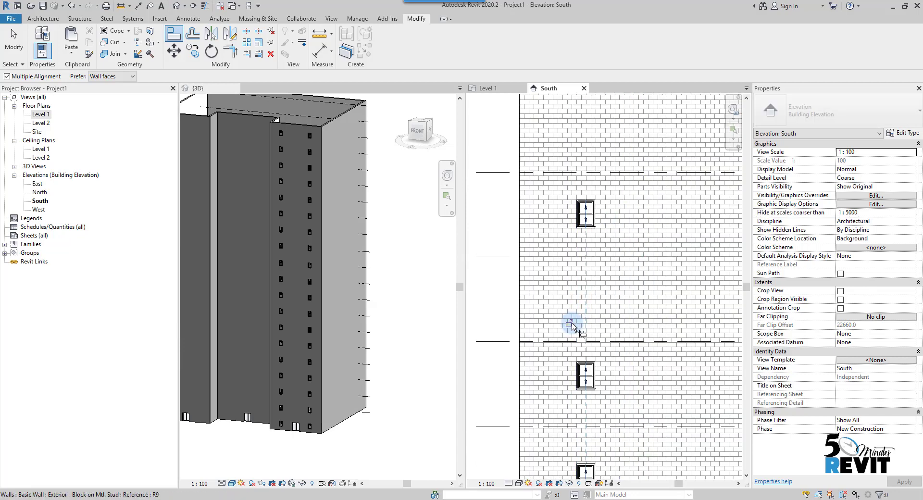
scroll(572, 325, down, 4)
key(Escape)
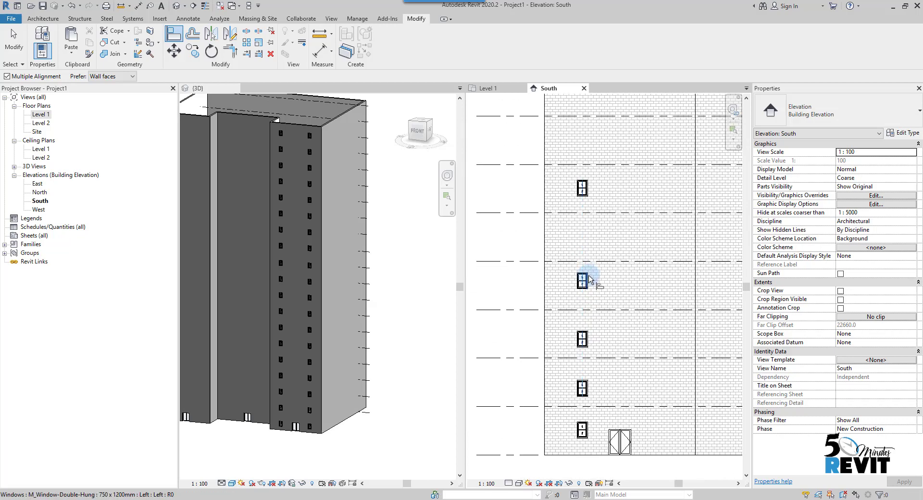
key(Escape)
Move the ground-floor window of the locked column a short distance away from the double door and clear the selection.
middle_drag(519, 458, 514, 404)
scroll(567, 392, down, 1)
click(572, 393)
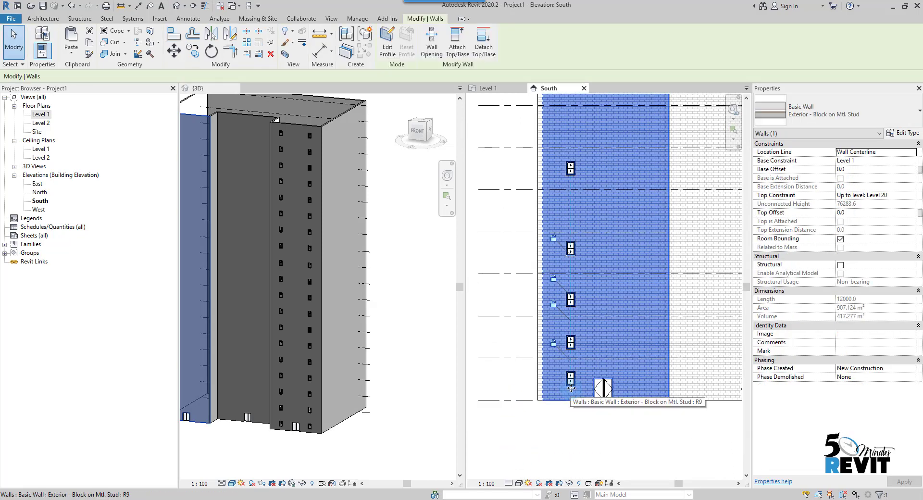
click(556, 411)
click(573, 386)
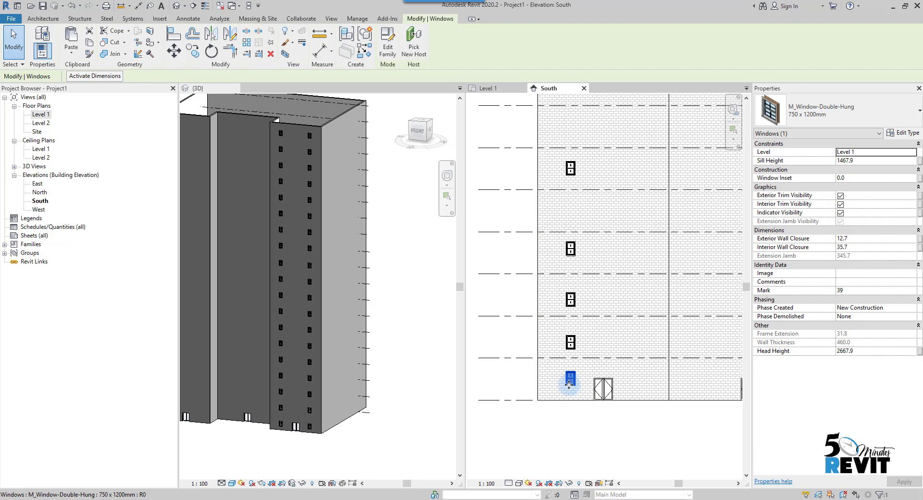
drag(560, 385, 570, 387)
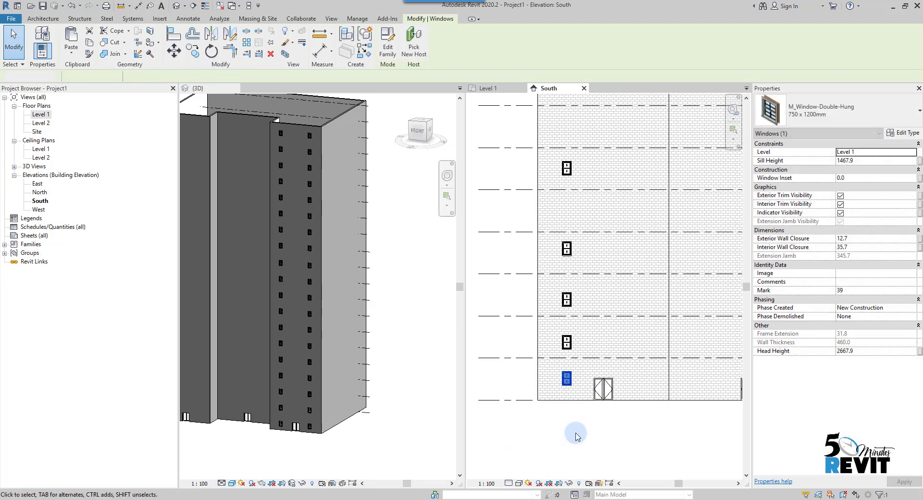
click(576, 435)
Examine the vertical alignment of the locked windows across the levels of the facade.
middle_drag(546, 409, 558, 433)
scroll(550, 399, up, 3)
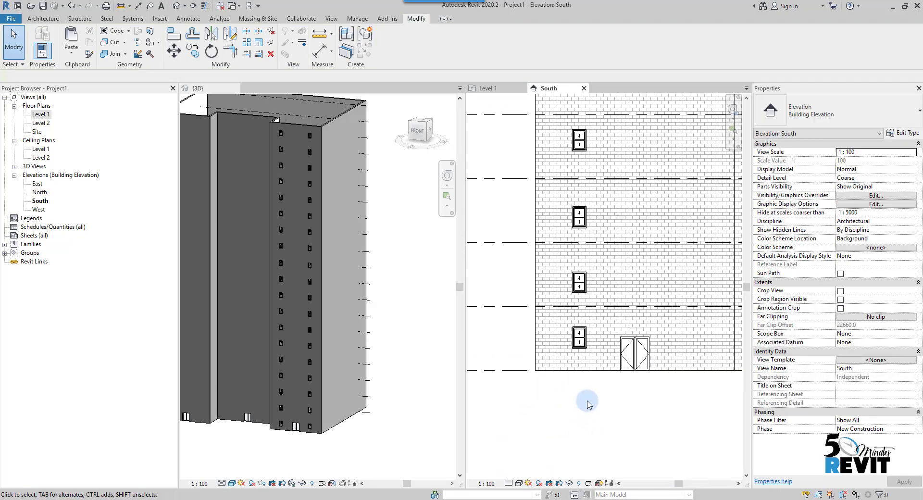
scroll(588, 403, up, 1)
middle_drag(601, 405, 602, 439)
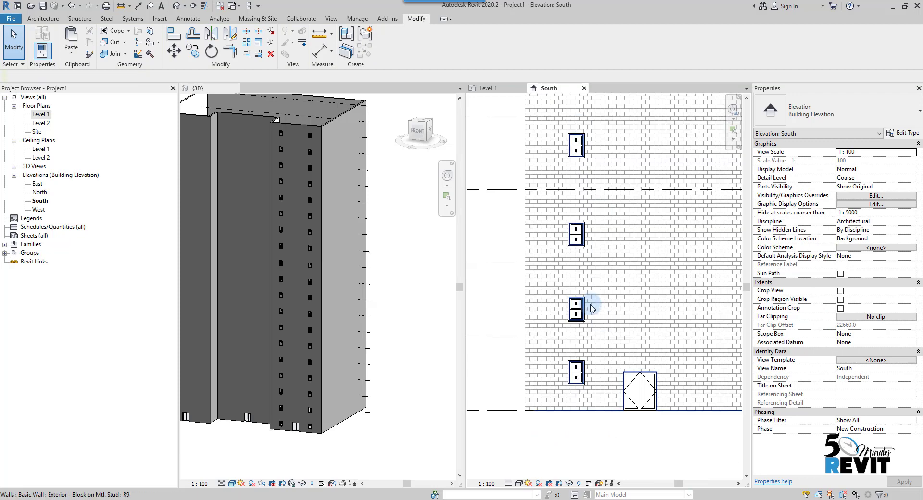
scroll(591, 326, down, 2)
scroll(592, 331, down, 1)
mouse_move(603, 405)
middle_down()
mouse_move(573, 406)
mouse_move(566, 417)
middle_up()
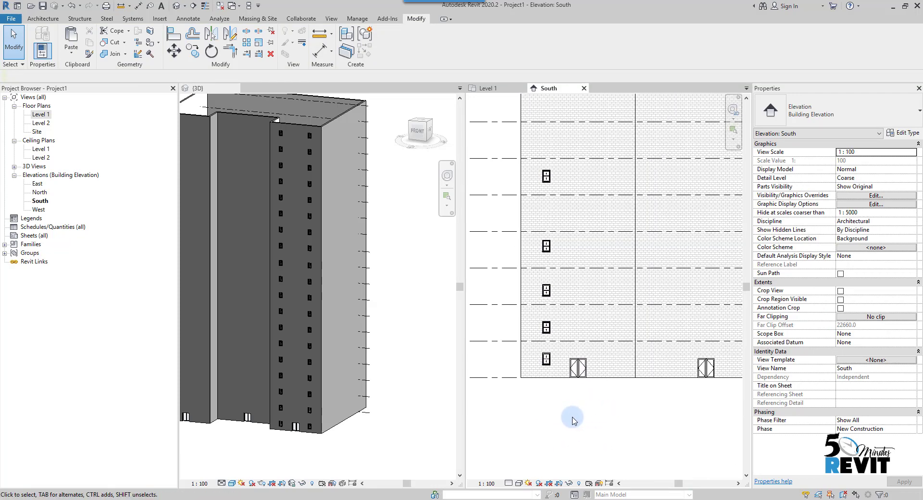